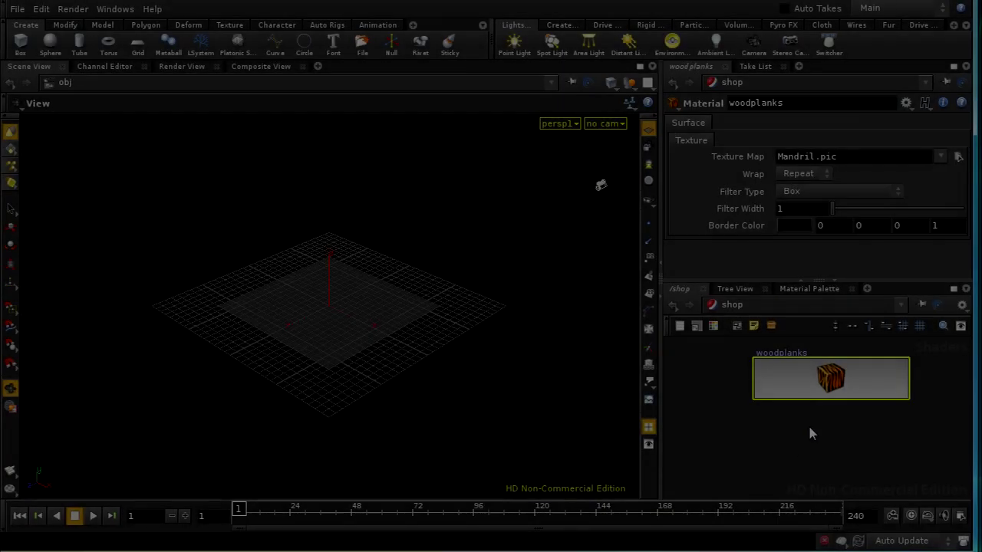
# Step: Enter the woodplanks material, then its vopsurface1 network, with the network editor maximized
pyautogui.doubleClick(822, 390)
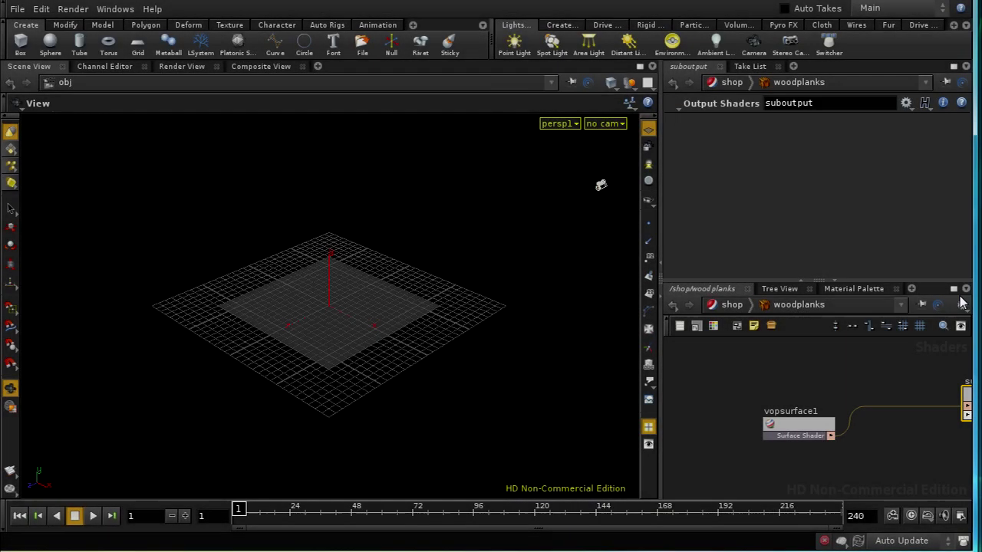
pyautogui.click(954, 289)
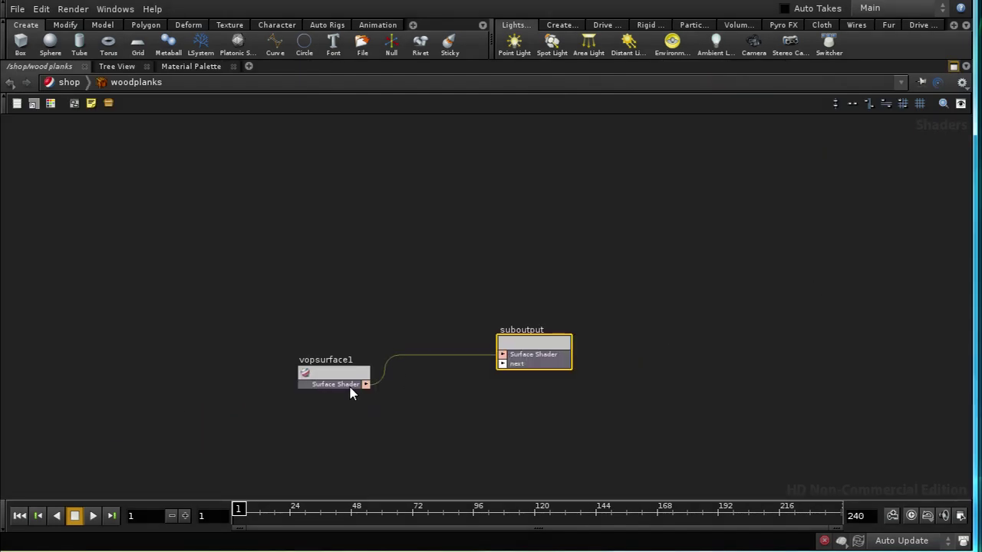
pyautogui.doubleClick(331, 375)
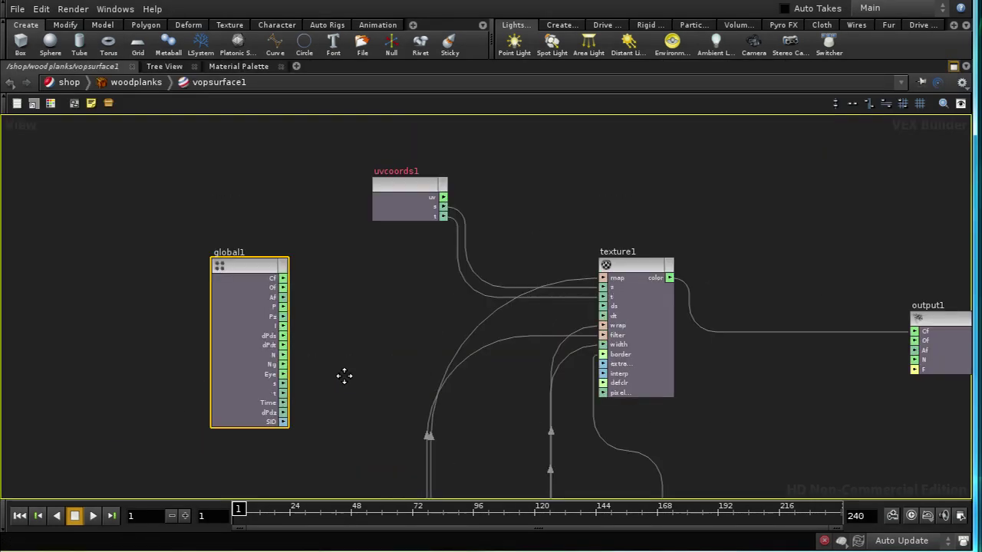
# Step: Delete the global1 node and spread texture1 and output1 further apart
pyautogui.moveTo(152, 396); pyautogui.dragTo(74, 242)
pyautogui.press('Delete')
pyautogui.press('h')
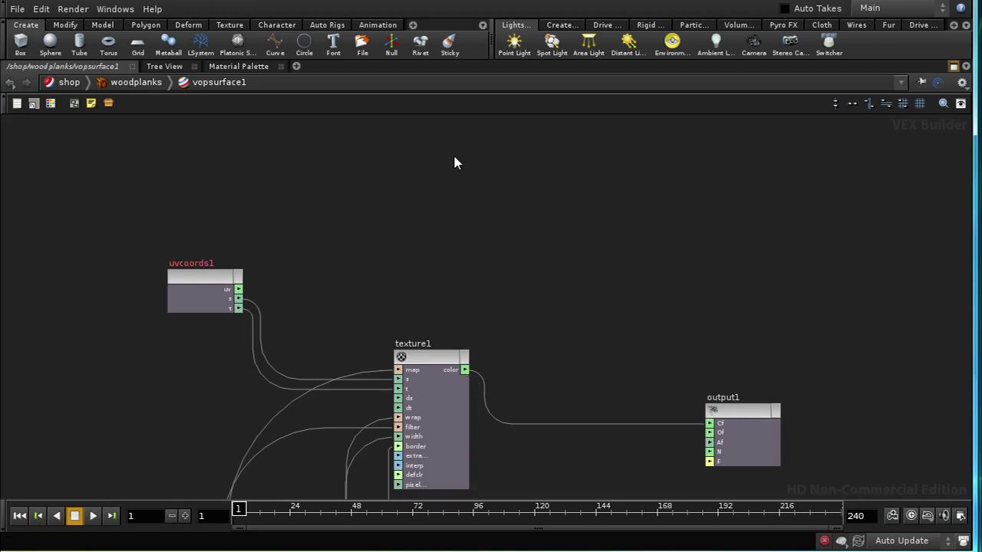
pyautogui.press('h')
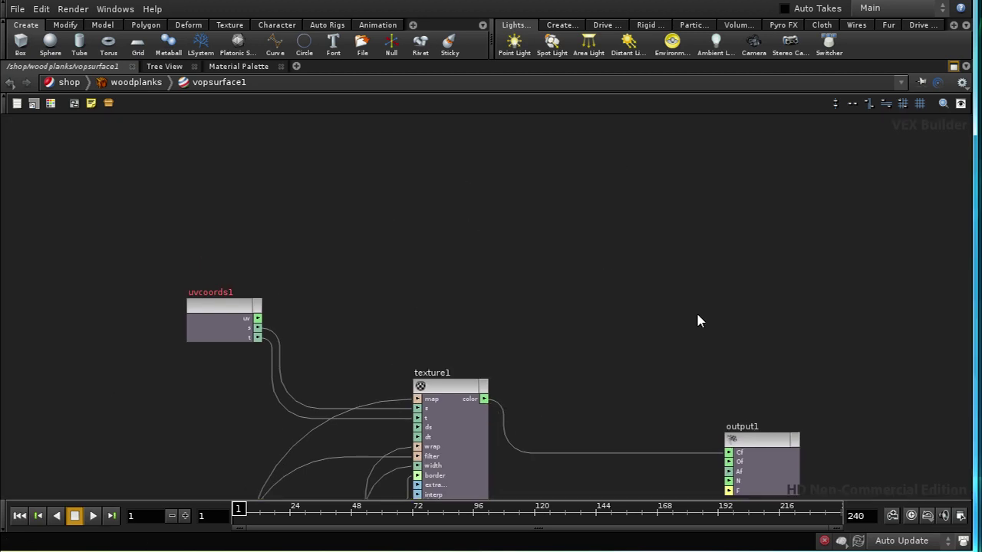
pyautogui.moveTo(777, 445); pyautogui.dragTo(862, 391)
pyautogui.moveTo(459, 390); pyautogui.dragTo(526, 390)
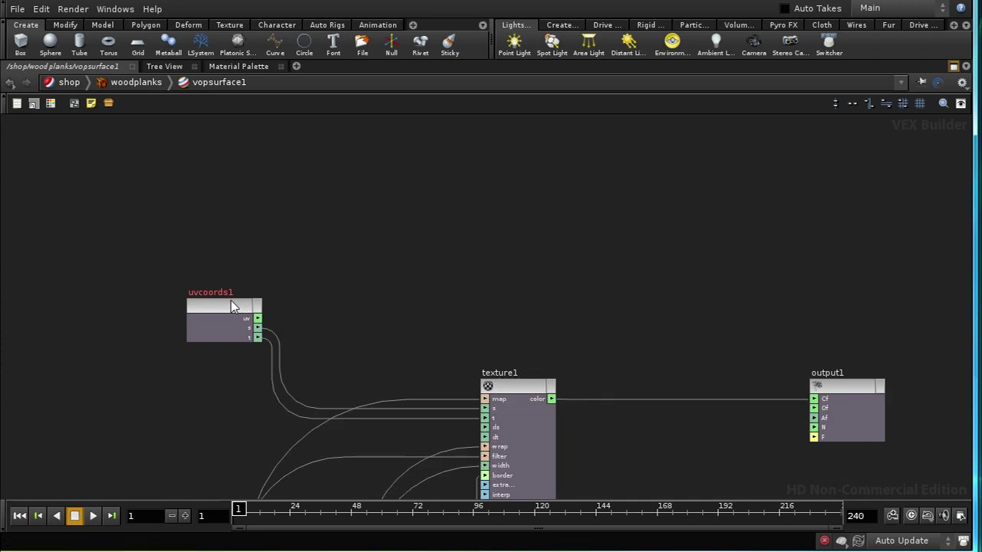
# Step: Move uvcoords1 left and place a new Parameter node above it
pyautogui.moveTo(230, 306); pyautogui.dragTo(187, 302)
pyautogui.moveTo(287, 221); pyautogui.dragTo(300, 258, button='middle')
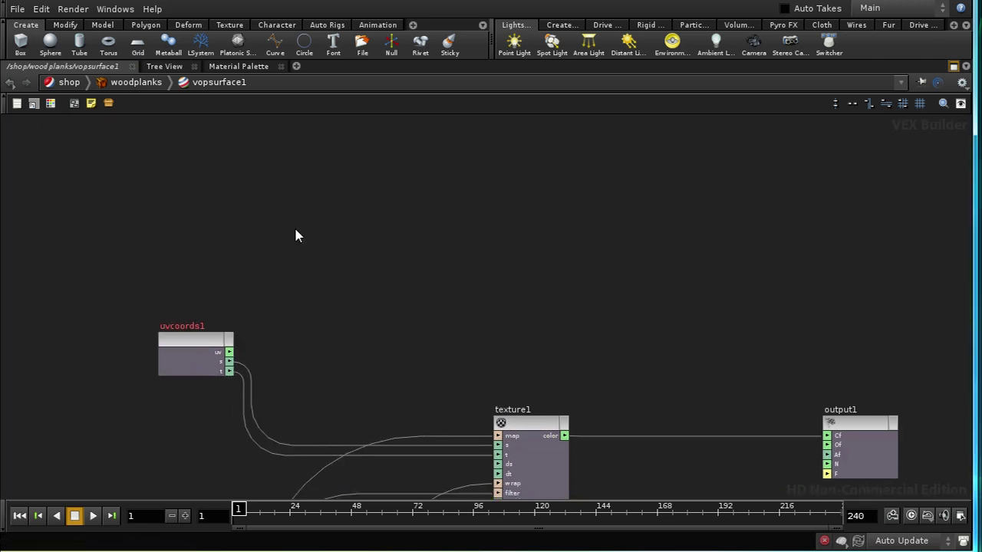
pyautogui.press('Tab')
pyautogui.write('p')
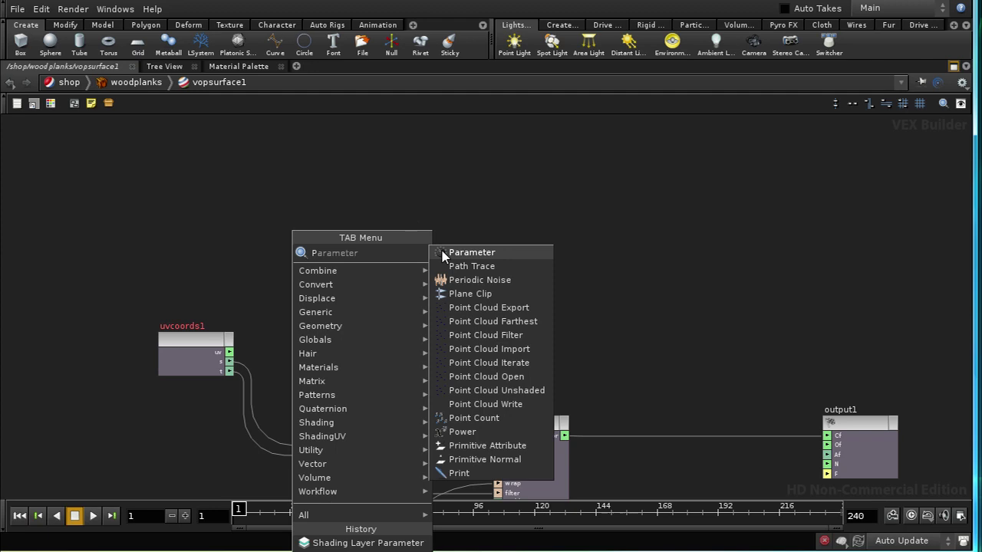
pyautogui.click(443, 254)
pyautogui.click(333, 241)
pyautogui.press('p')
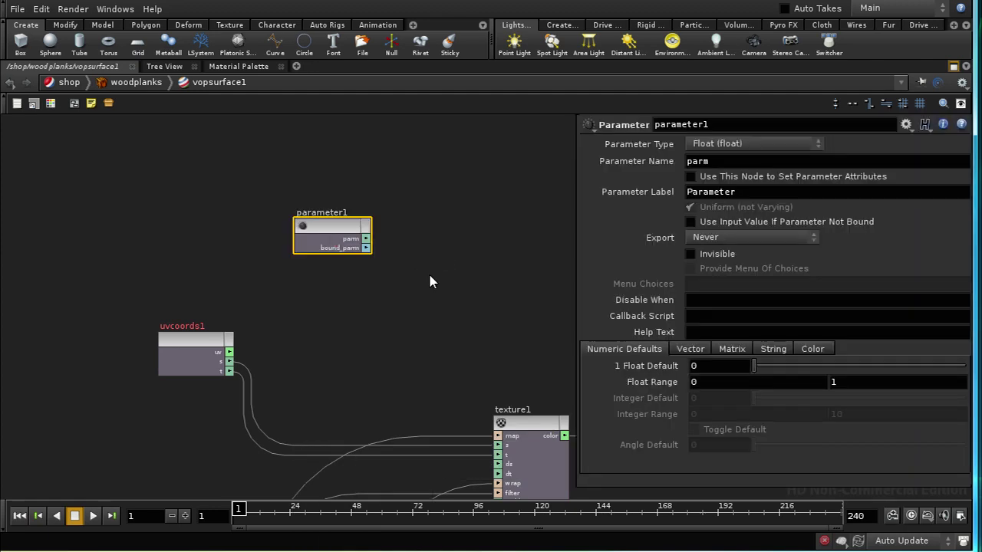
# Step: Rename the parameter gapwidth, with Name $OS, label Gap Width and default 0.1
pyautogui.doubleClick(715, 128)
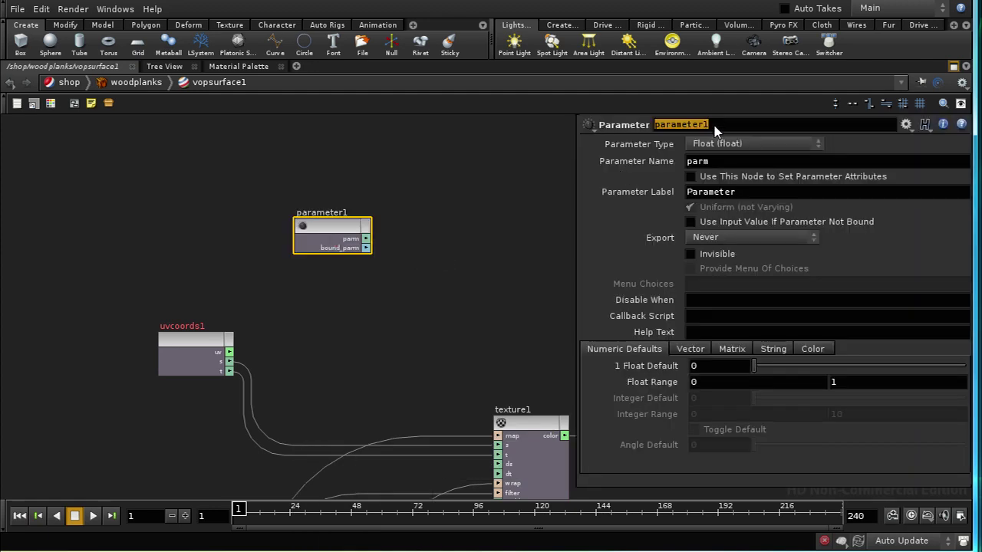
pyautogui.write('gapwidth')
pyautogui.press('Tab')
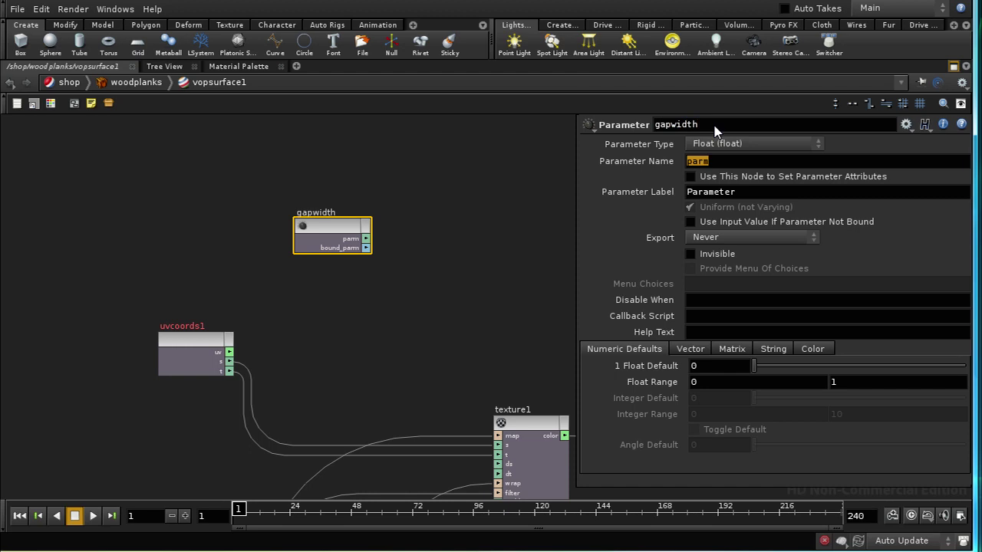
pyautogui.write('$OS')
pyautogui.press('Tab')
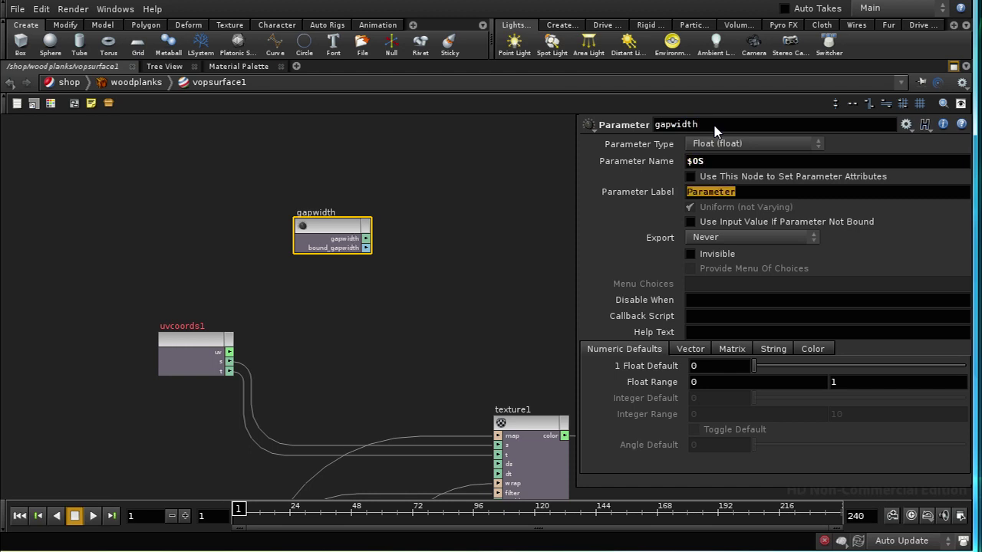
pyautogui.write('Gap Width')
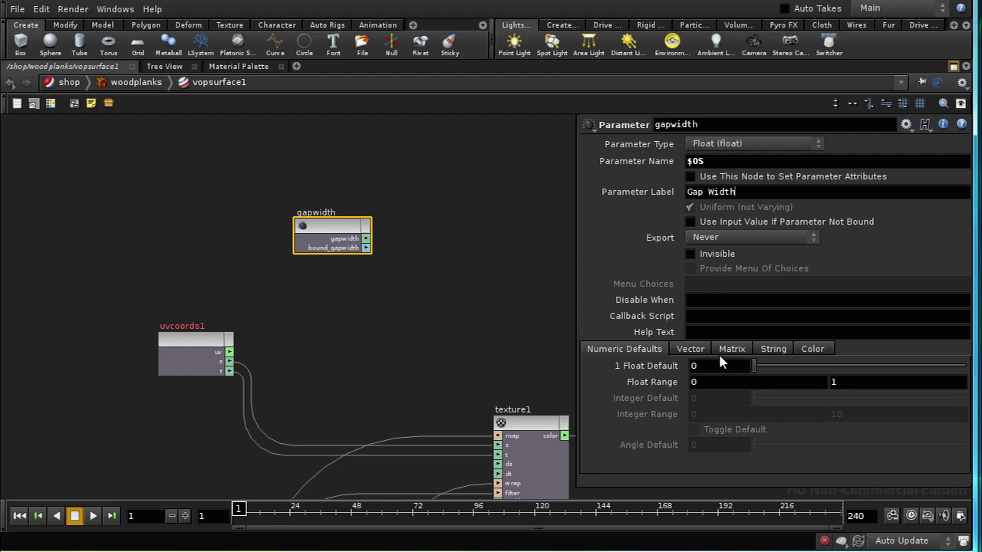
pyautogui.click(719, 365)
pyautogui.write('0.1')
pyautogui.press('Return')
# Step: Hide the parameter pane and shift gapwidth and uvcoords1 left to make room
pyautogui.press('p')
pyautogui.press('c')
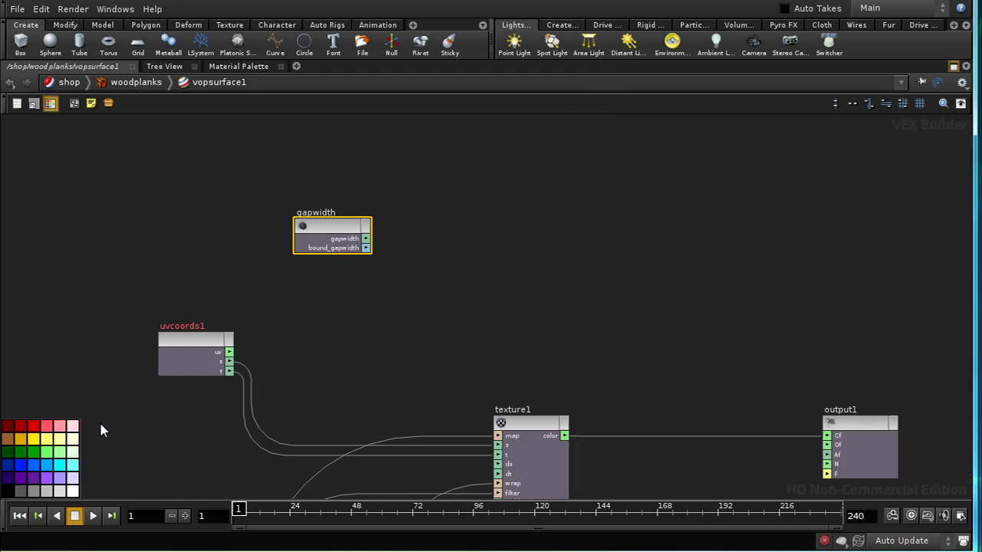
pyautogui.press('c')
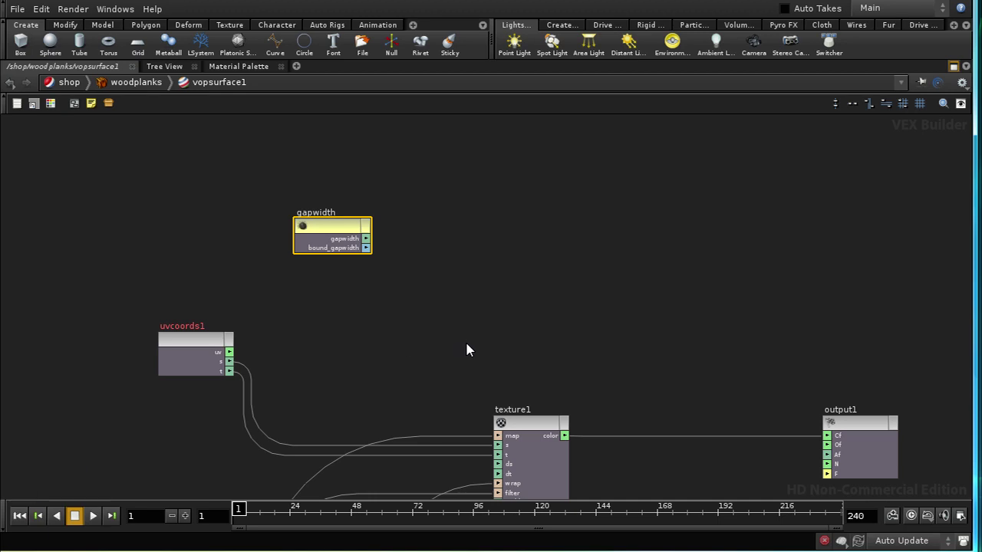
pyautogui.moveTo(463, 340); pyautogui.dragTo(449, 322, button='middle')
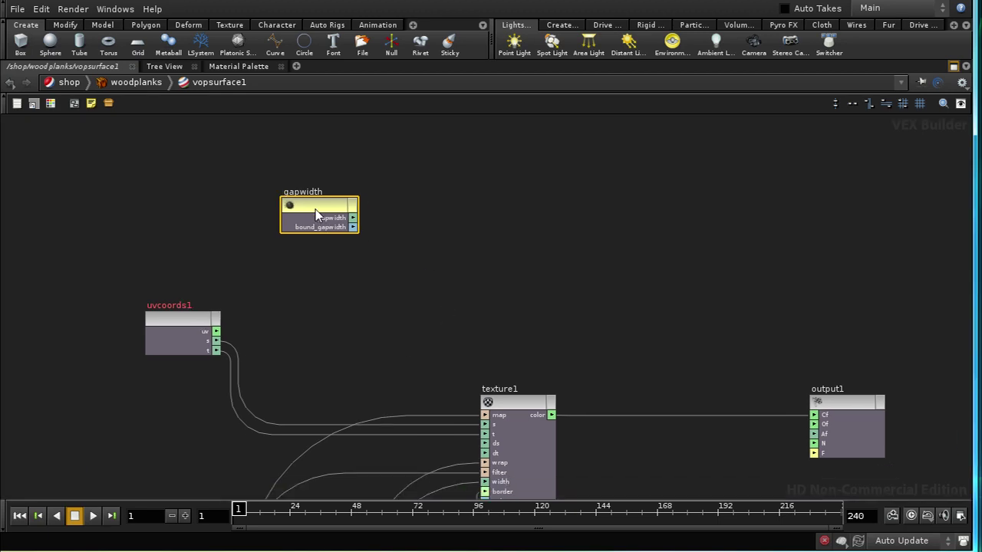
pyautogui.moveTo(315, 207); pyautogui.dragTo(260, 201)
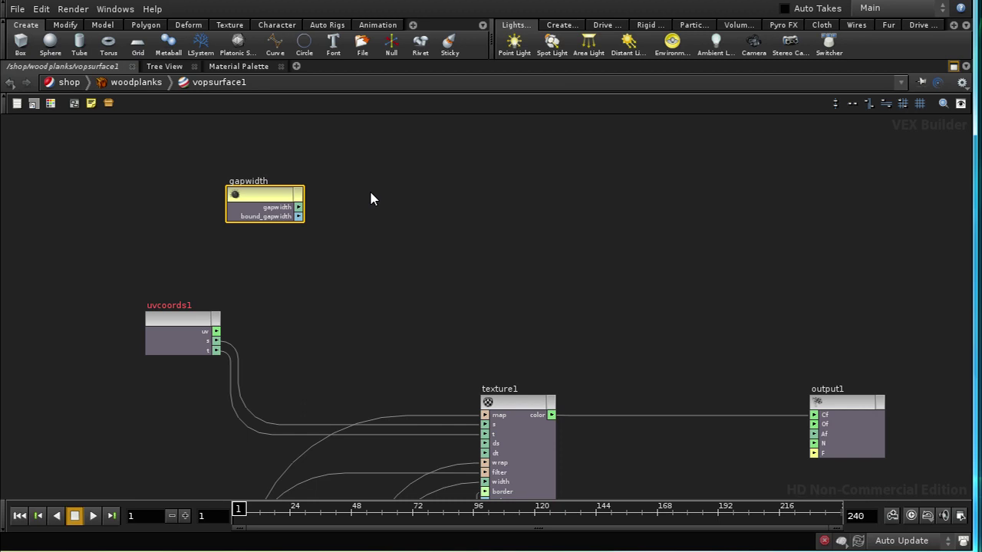
pyautogui.moveTo(298, 309); pyautogui.dragTo(320, 306, button='middle')
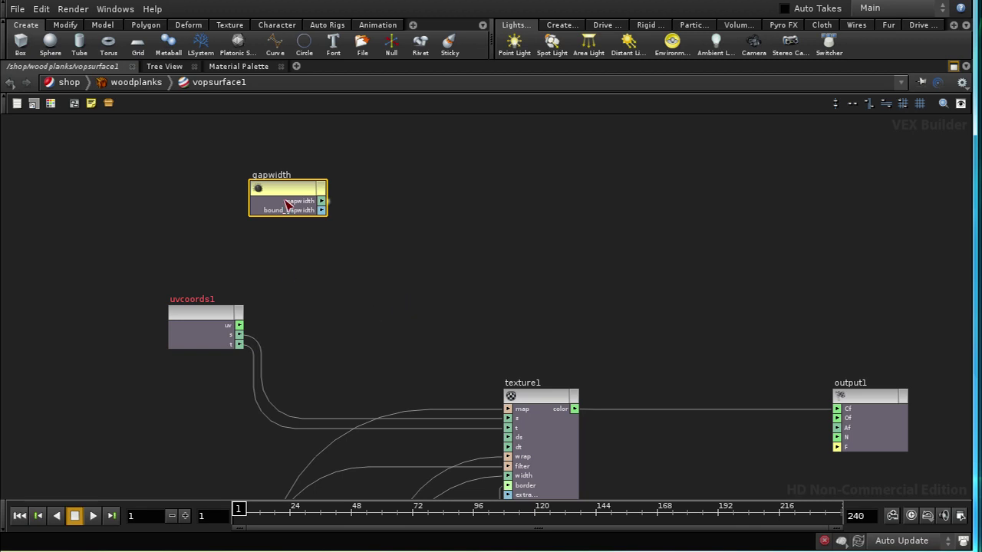
pyautogui.moveTo(285, 195); pyautogui.dragTo(222, 191)
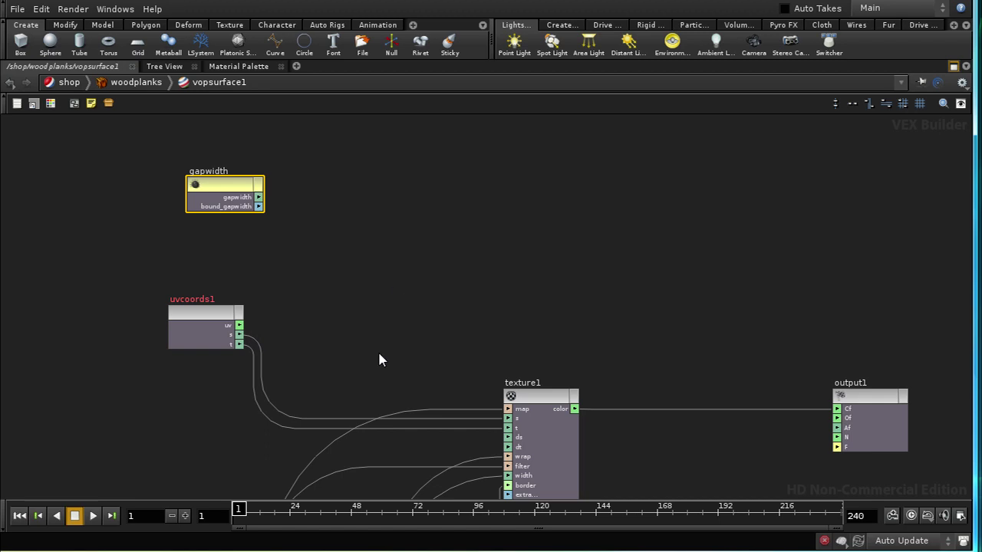
pyautogui.moveTo(378, 349); pyautogui.dragTo(403, 322, button='middle')
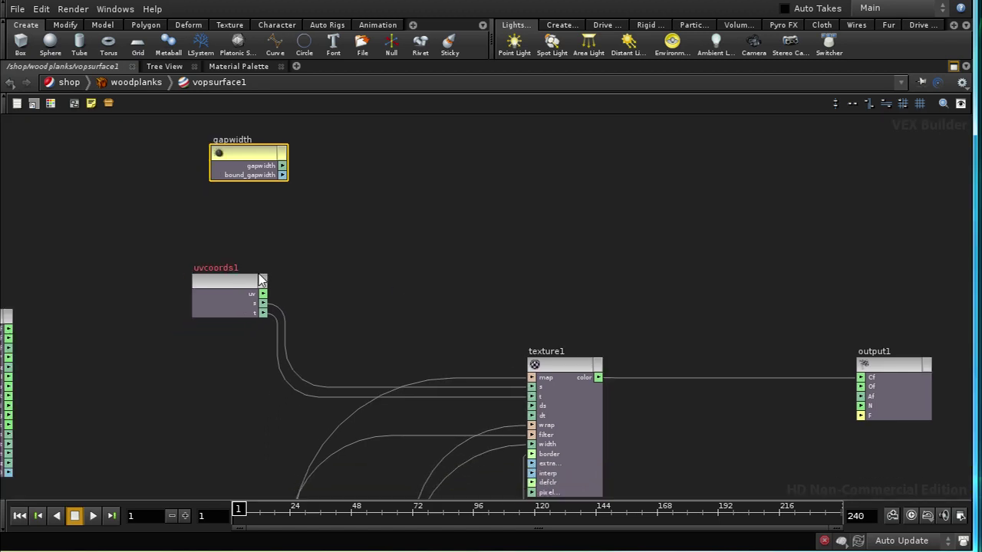
pyautogui.moveTo(233, 279); pyautogui.dragTo(205, 281)
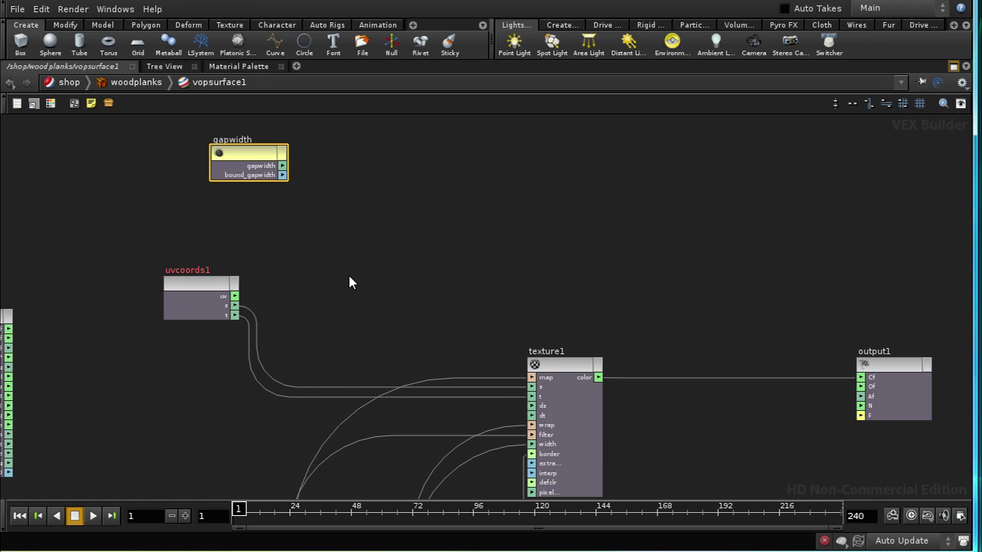
# Step: Add an If-Then Block node (if1) to the network
pyautogui.press('Tab')
pyautogui.write('i')
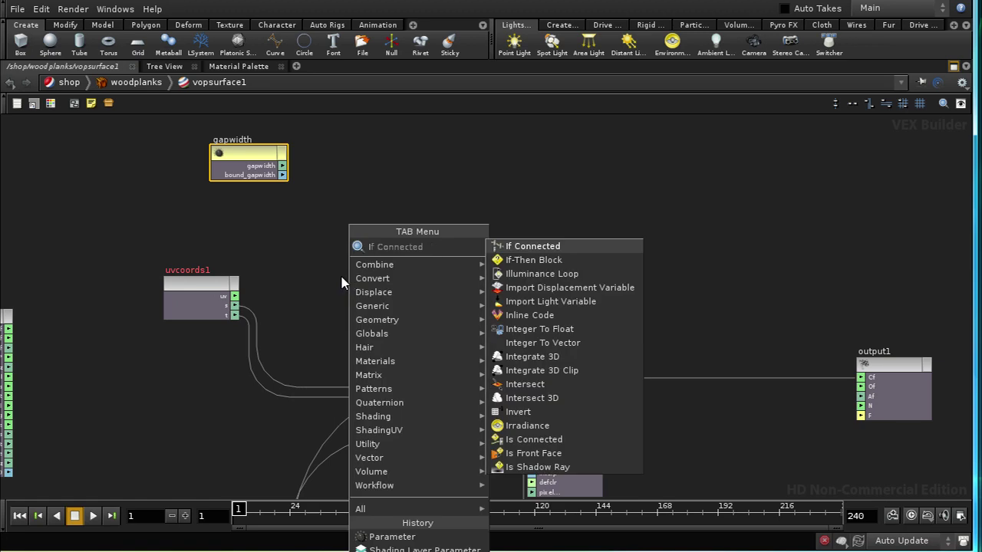
pyautogui.press('Down')
pyautogui.press('Return')
pyautogui.click(409, 270)
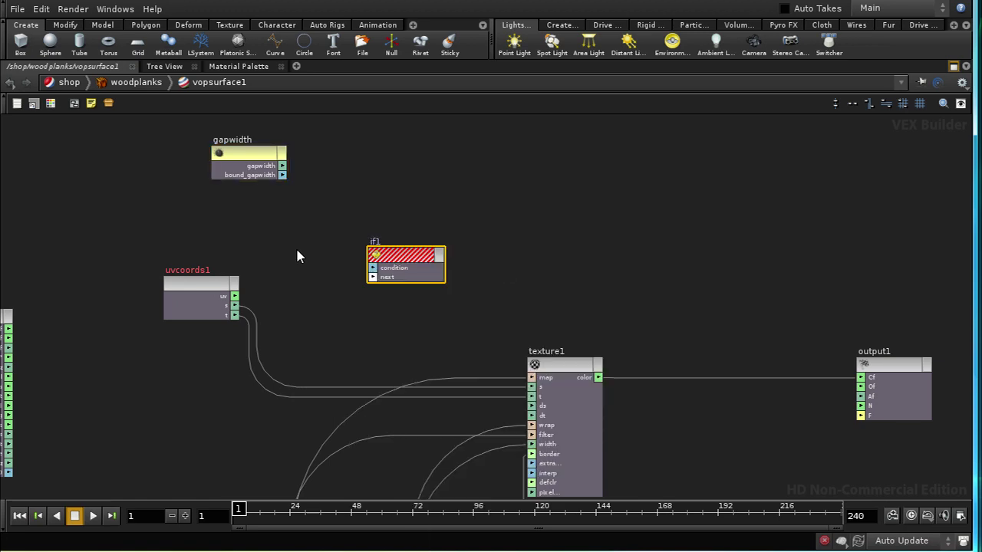
# Step: Add compare1 beside if1 and wire uvcoords1's s output into its first input
pyautogui.press('Tab')
pyautogui.write('co')
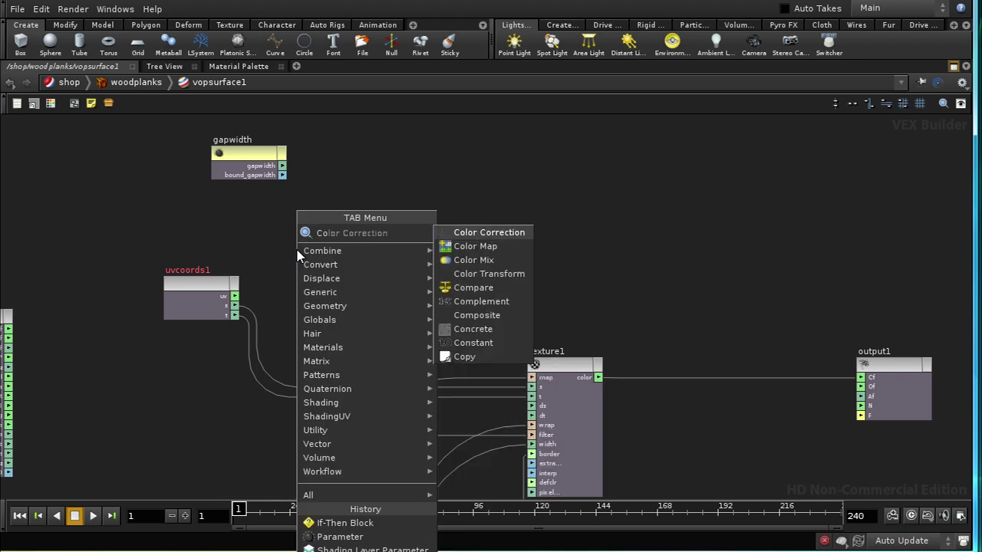
pyautogui.click(496, 287)
pyautogui.click(311, 246)
pyautogui.moveTo(405, 258); pyautogui.dragTo(577, 265)
pyautogui.moveTo(302, 234); pyautogui.dragTo(347, 254)
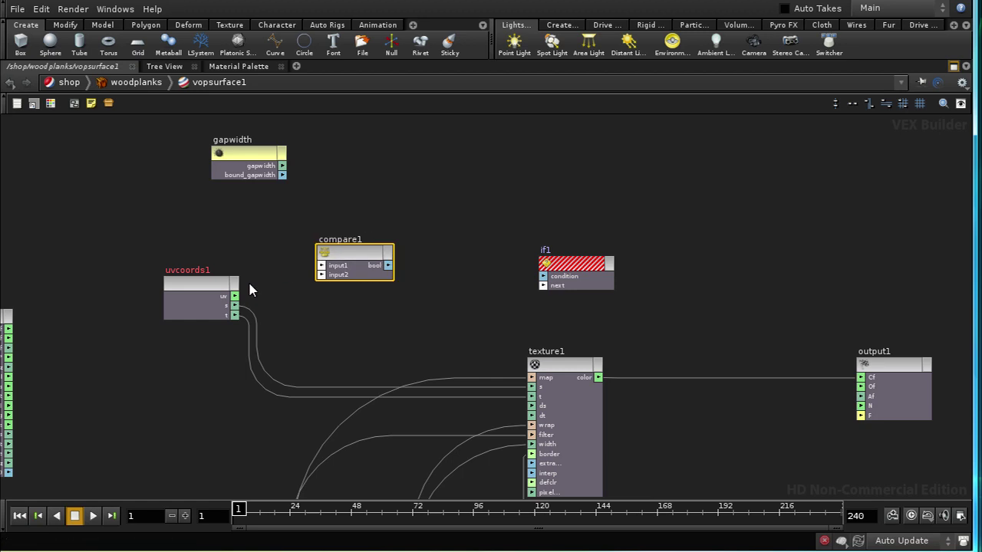
pyautogui.moveTo(235, 306); pyautogui.dragTo(323, 267)
pyautogui.moveTo(431, 304); pyautogui.dragTo(392, 310, button='middle')
pyautogui.press('p')
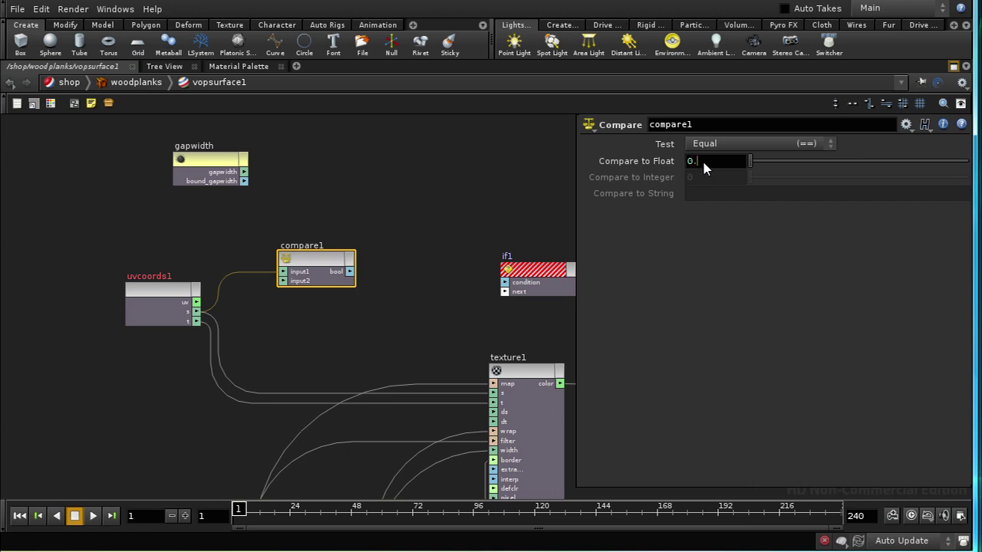
# Step: Set compare1 to test Greater Than against 0.5
pyautogui.write('5')
pyautogui.press('Return')
pyautogui.click(725, 145)
pyautogui.click(728, 189)
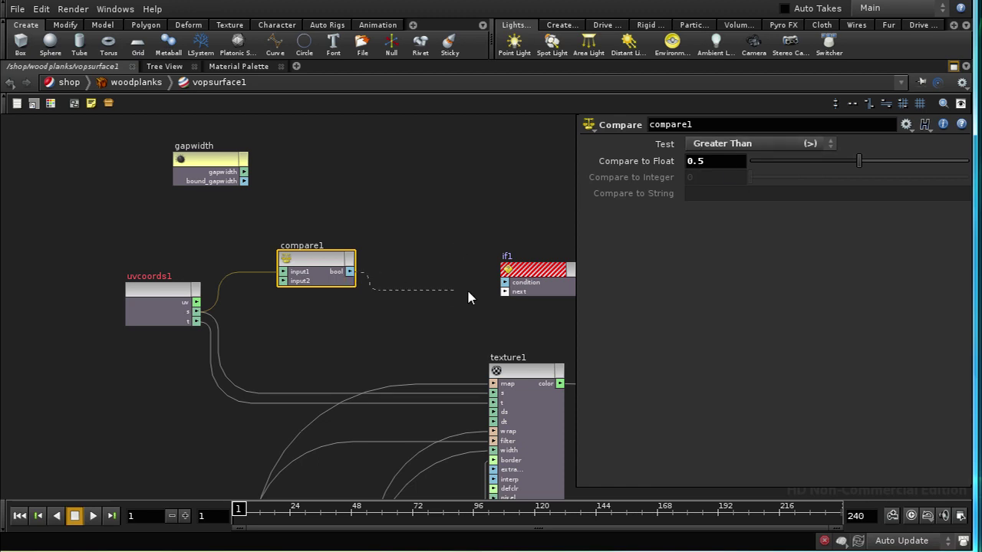
# Step: Wire compare1's result into if1's condition and uvcoords1's s into if1
pyautogui.moveTo(493, 298); pyautogui.dragTo(506, 283)
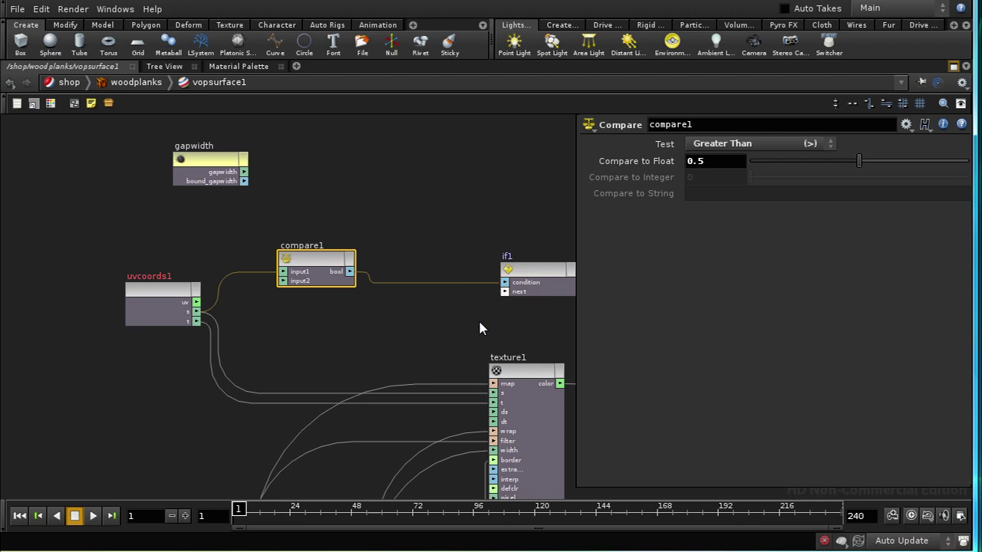
pyautogui.moveTo(462, 317); pyautogui.dragTo(402, 300, button='middle')
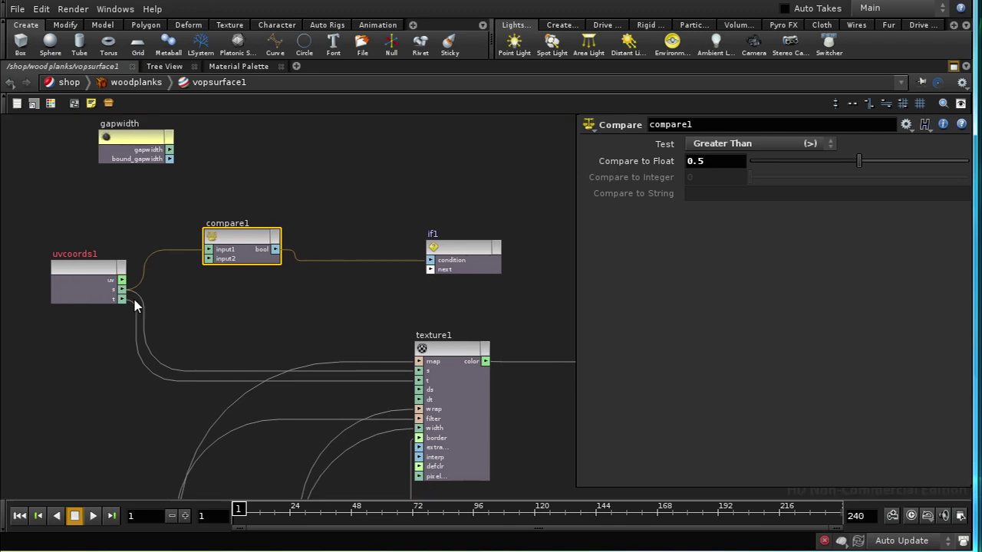
pyautogui.moveTo(126, 294); pyautogui.dragTo(339, 310)
pyautogui.moveTo(426, 283); pyautogui.dragTo(430, 269)
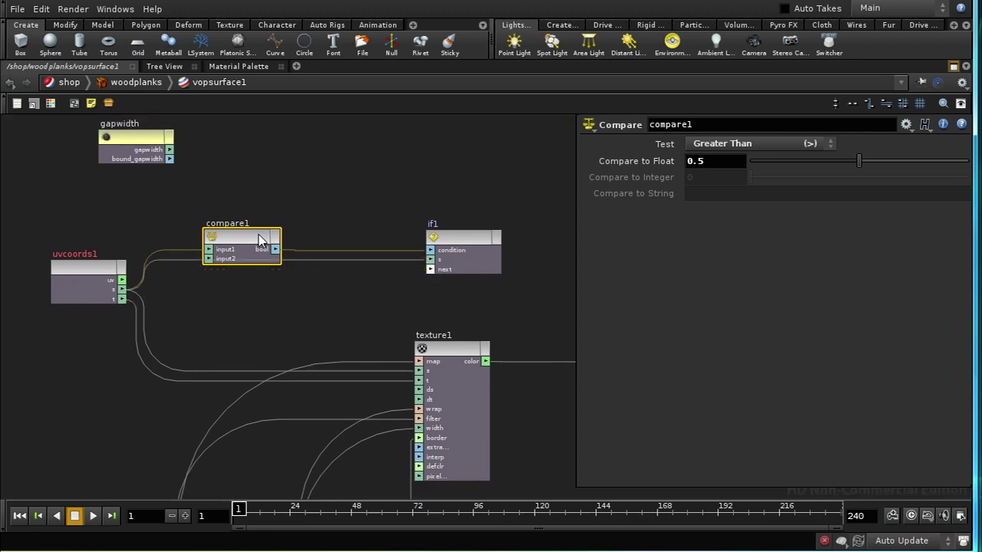
pyautogui.moveTo(258, 239); pyautogui.dragTo(255, 211)
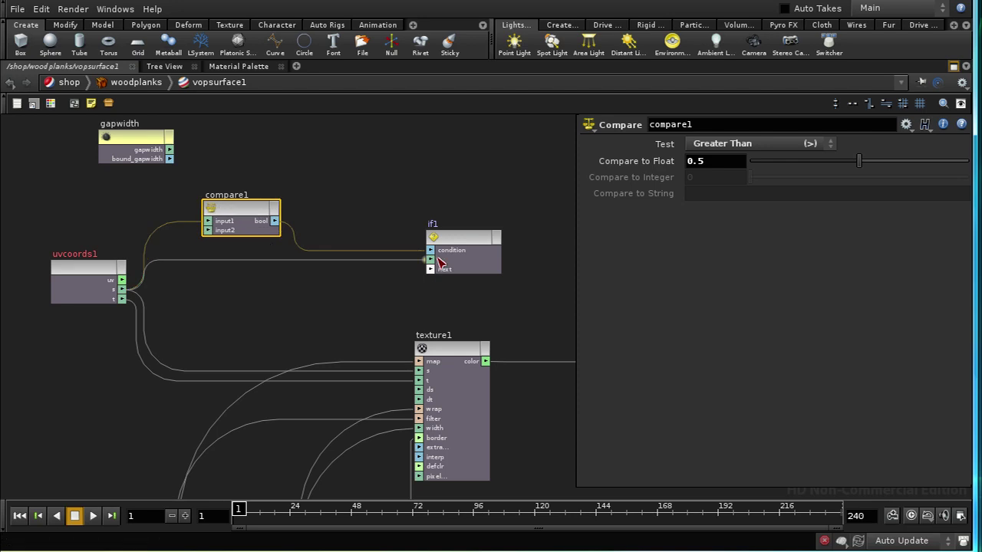
pyautogui.moveTo(400, 294); pyautogui.dragTo(274, 307, button='middle')
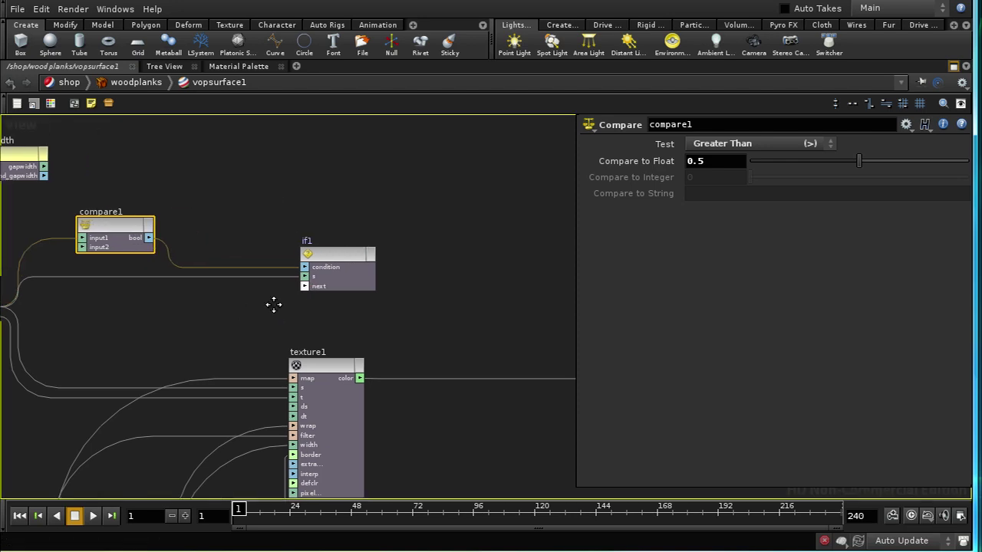
# Step: Inside if1, add a Complement node between subinput1 and suboutput1
pyautogui.doubleClick(330, 256)
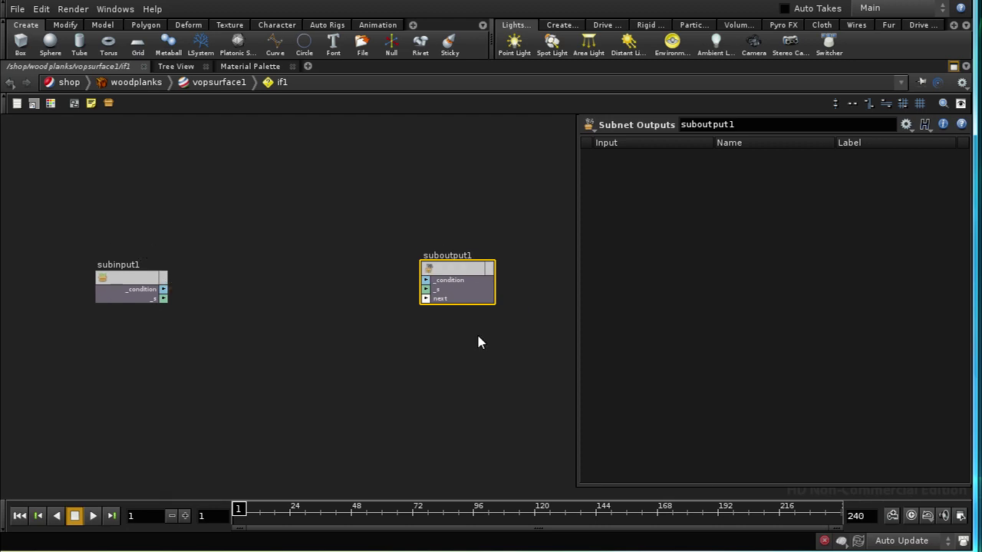
pyautogui.moveTo(137, 278); pyautogui.dragTo(115, 271)
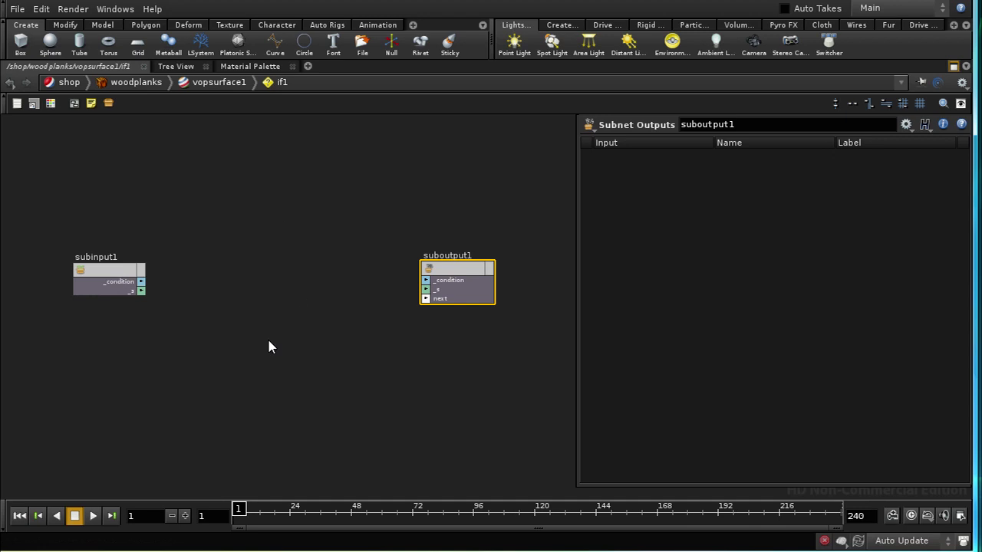
pyautogui.moveTo(242, 369); pyautogui.dragTo(298, 358, button='middle')
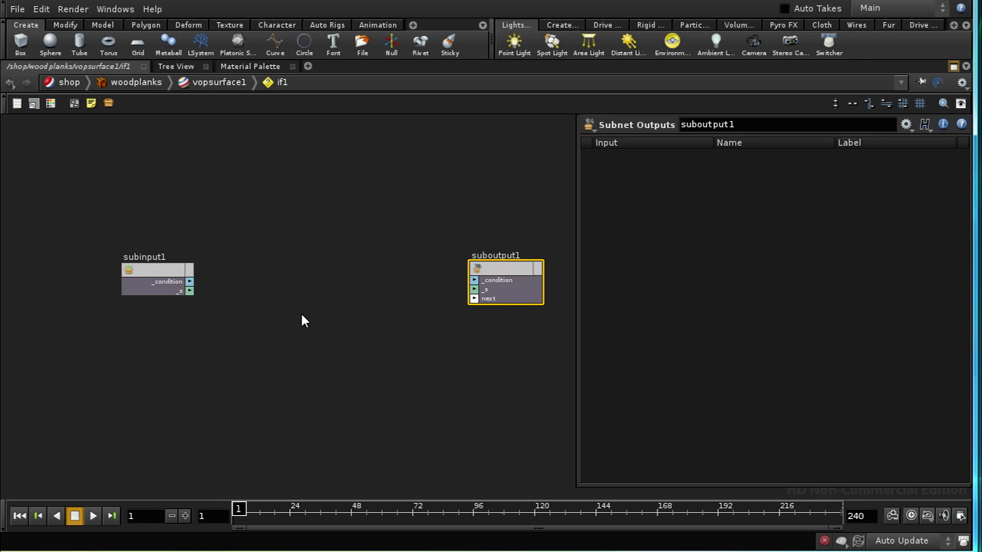
pyautogui.press('Tab')
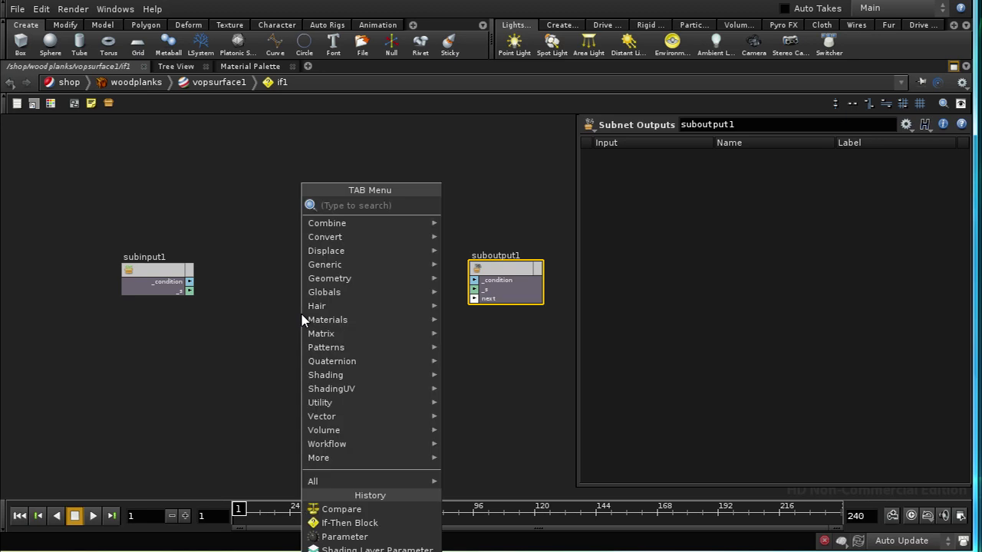
pyautogui.moveTo(304, 320)
pyautogui.write('com')
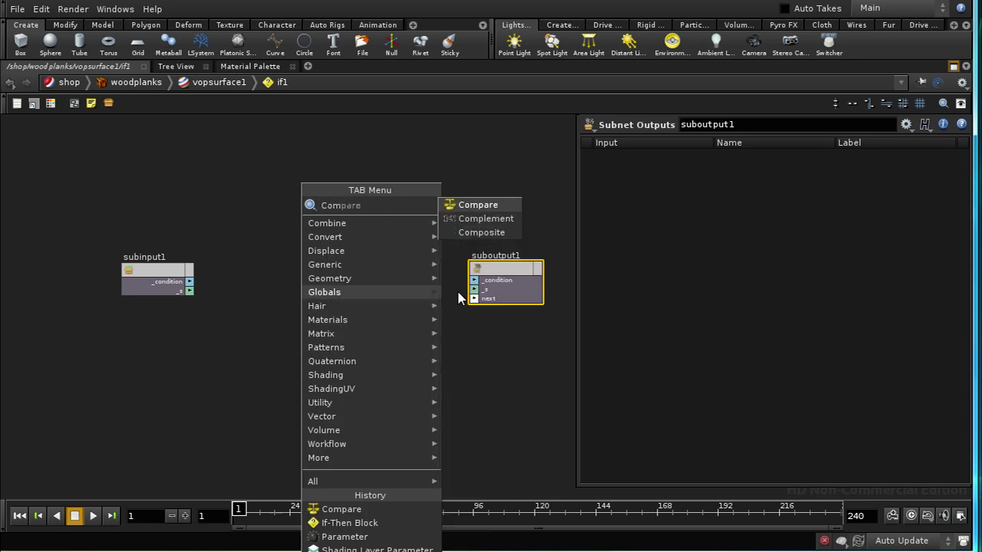
pyautogui.click(463, 224)
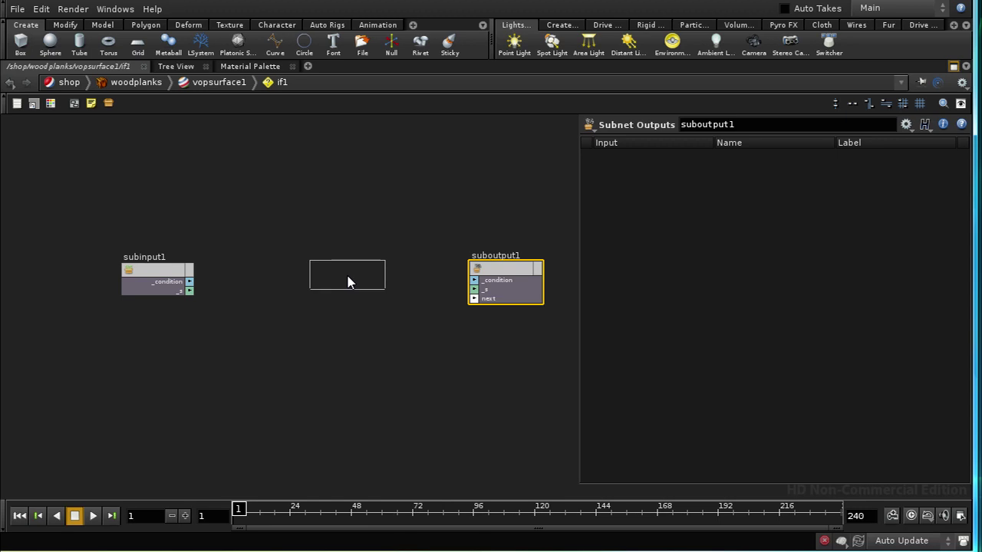
pyautogui.click(343, 273)
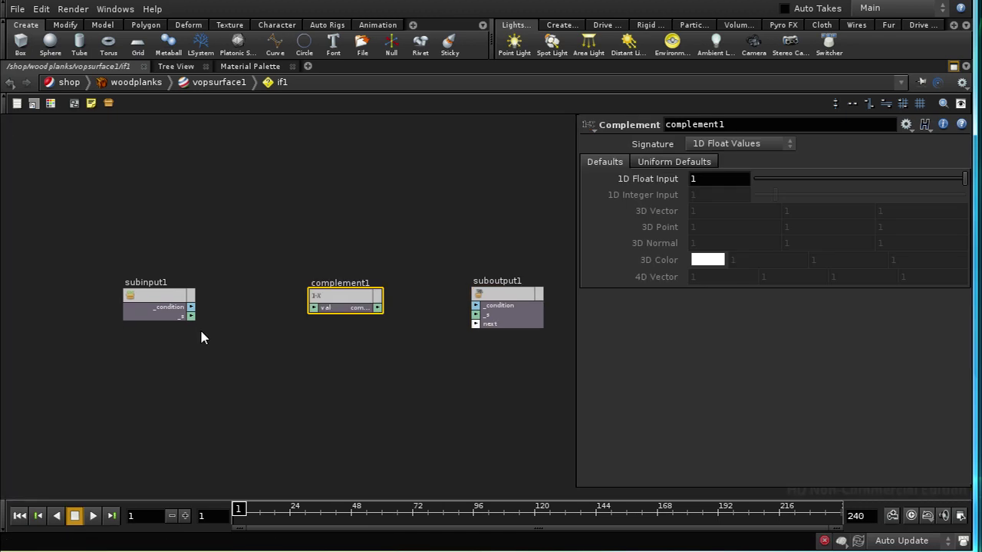
# Step: Wire subinput1's _s through complement1's val into suboutput1's _s
pyautogui.moveTo(191, 317); pyautogui.dragTo(304, 347)
pyautogui.click(316, 310)
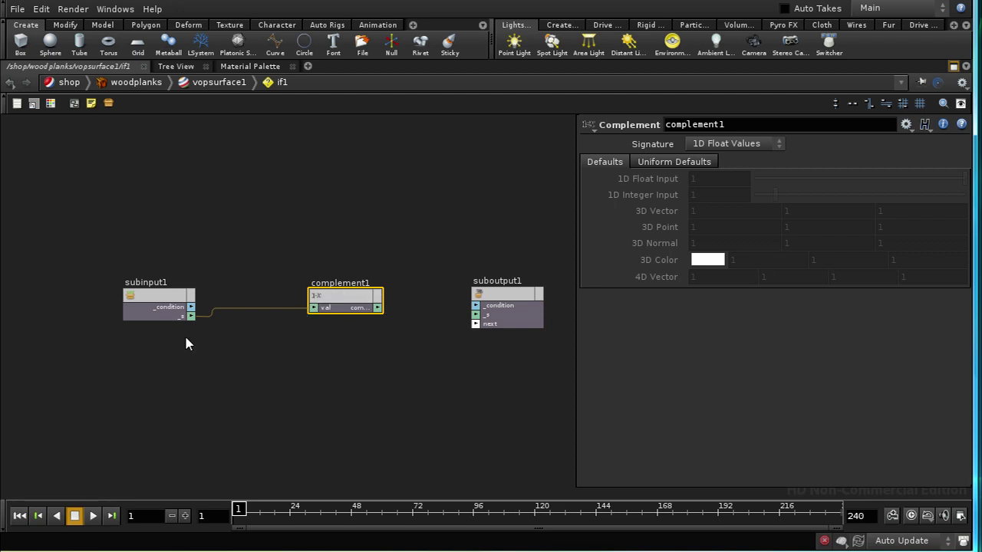
pyautogui.click(378, 308)
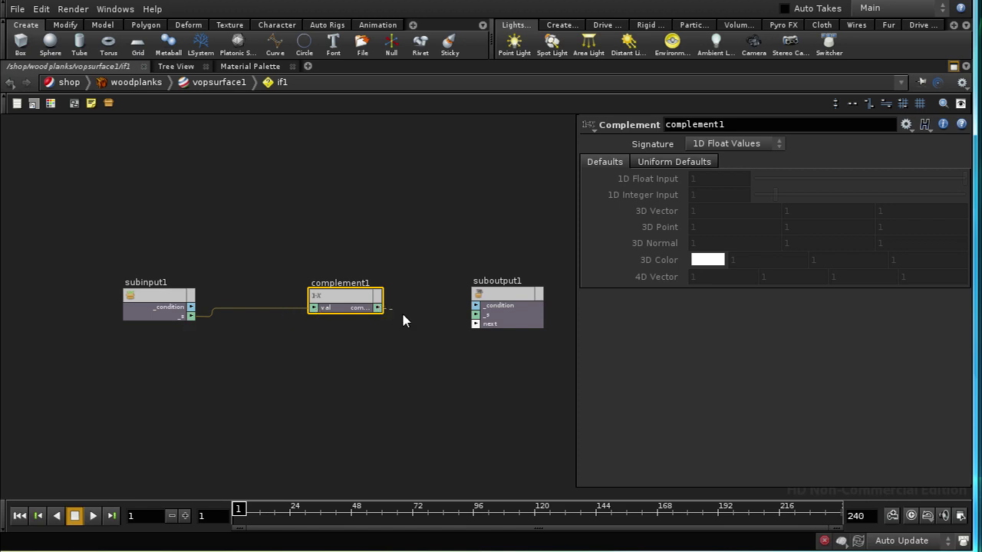
pyautogui.click(476, 315)
# Step: Return up to the vopsurface1 network and pan around if1 and its neighbours
pyautogui.press('u')
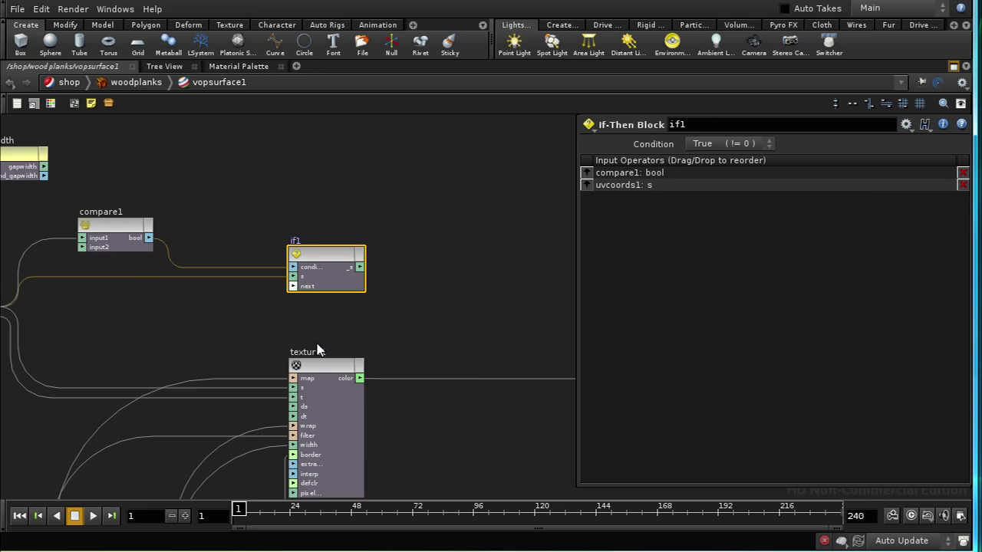
pyautogui.moveTo(269, 325); pyautogui.dragTo(328, 369, button='middle')
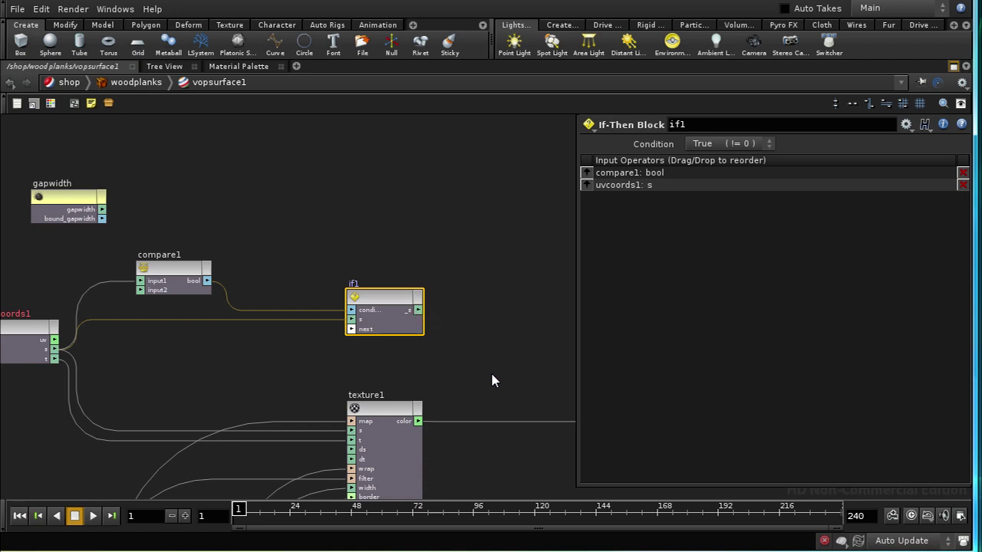
pyautogui.moveTo(489, 370); pyautogui.dragTo(502, 355, button='middle')
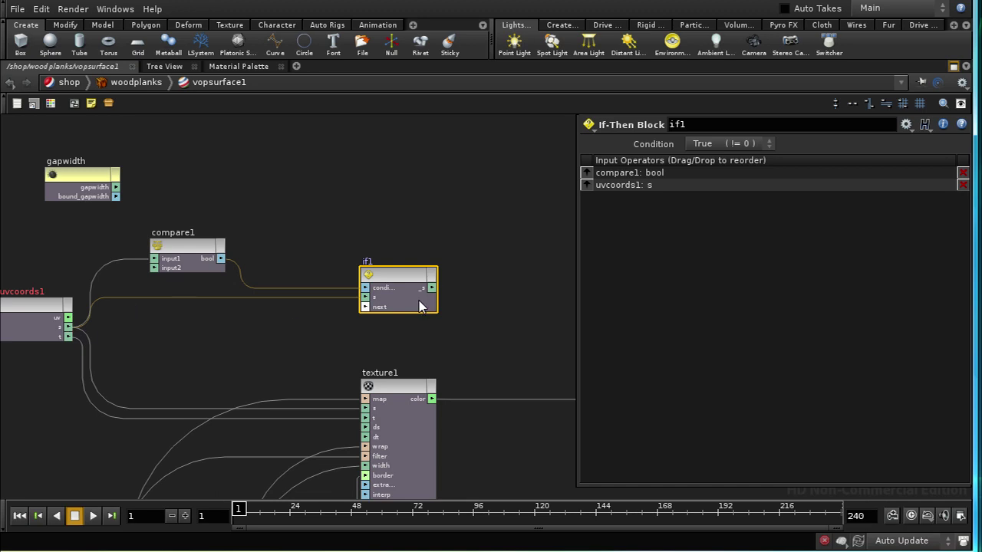
pyautogui.moveTo(489, 340); pyautogui.dragTo(348, 346, button='middle')
# Step: Add a Filter Step node (filterstep1) to the right of if1
pyautogui.press('Tab')
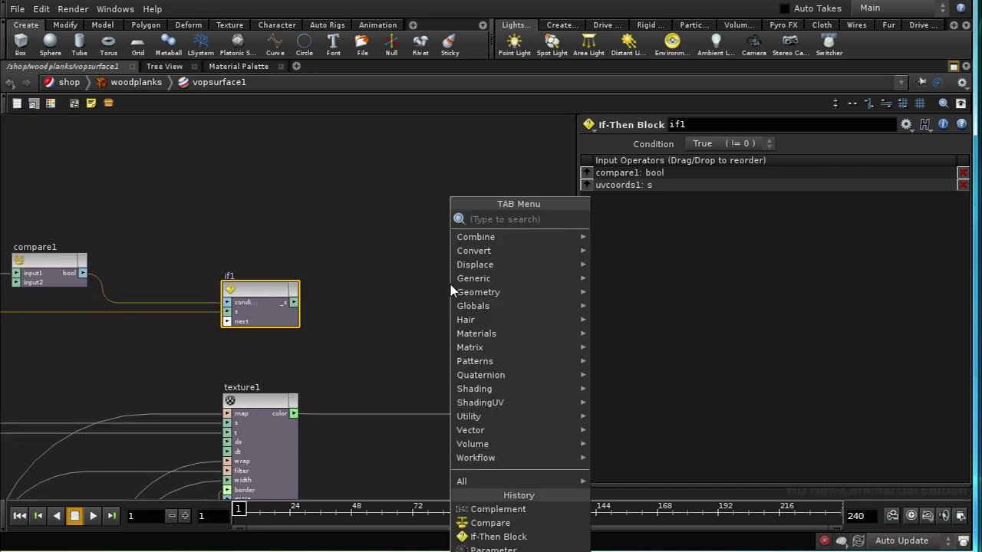
pyautogui.moveTo(463, 282)
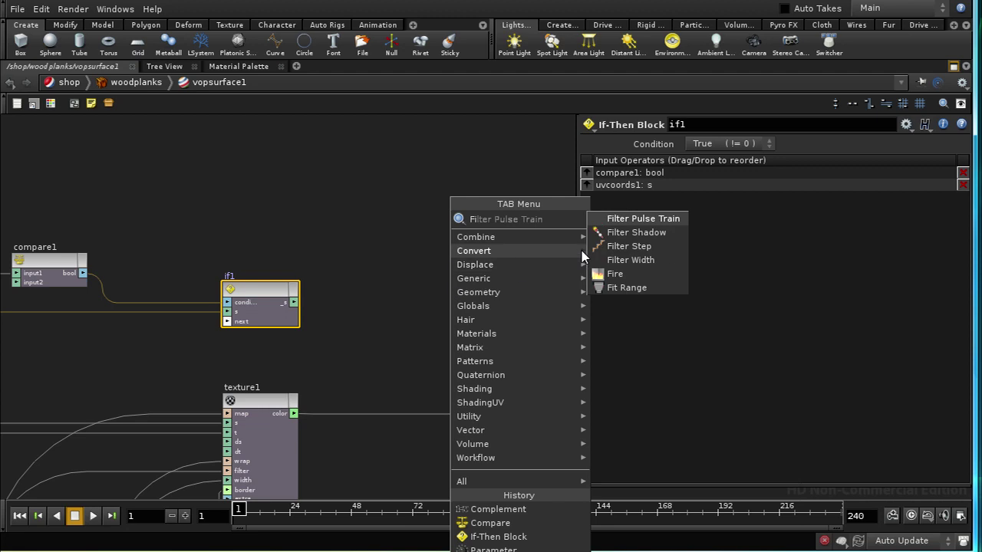
pyautogui.click(618, 247)
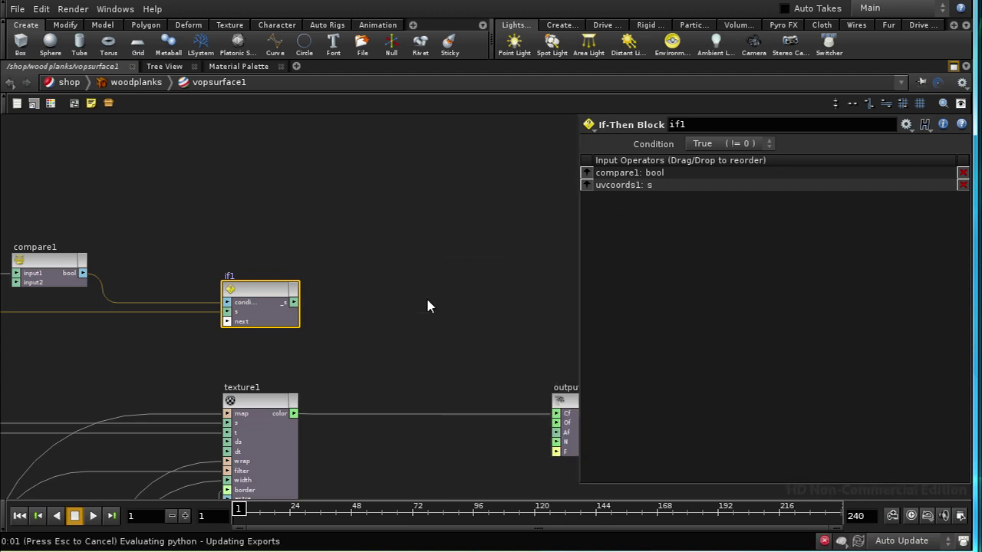
pyautogui.click(427, 304)
pyautogui.moveTo(421, 357); pyautogui.dragTo(335, 355, button='middle')
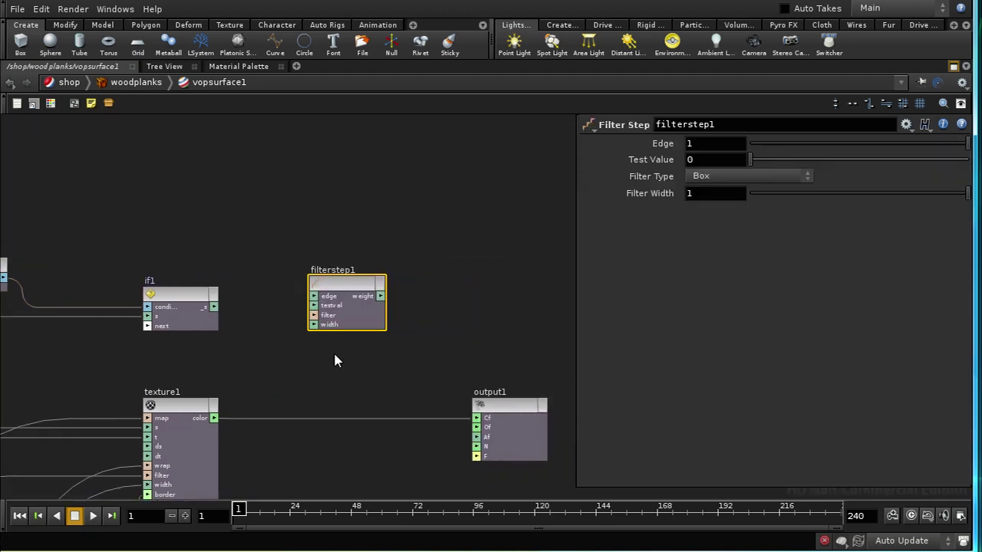
pyautogui.moveTo(314, 237); pyautogui.dragTo(345, 265, button='middle')
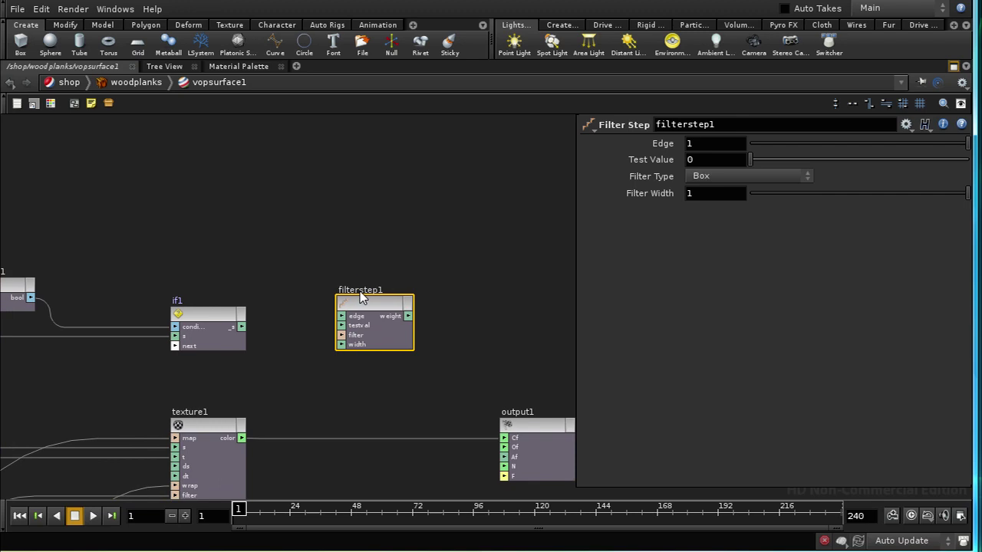
pyautogui.moveTo(367, 300); pyautogui.dragTo(370, 302)
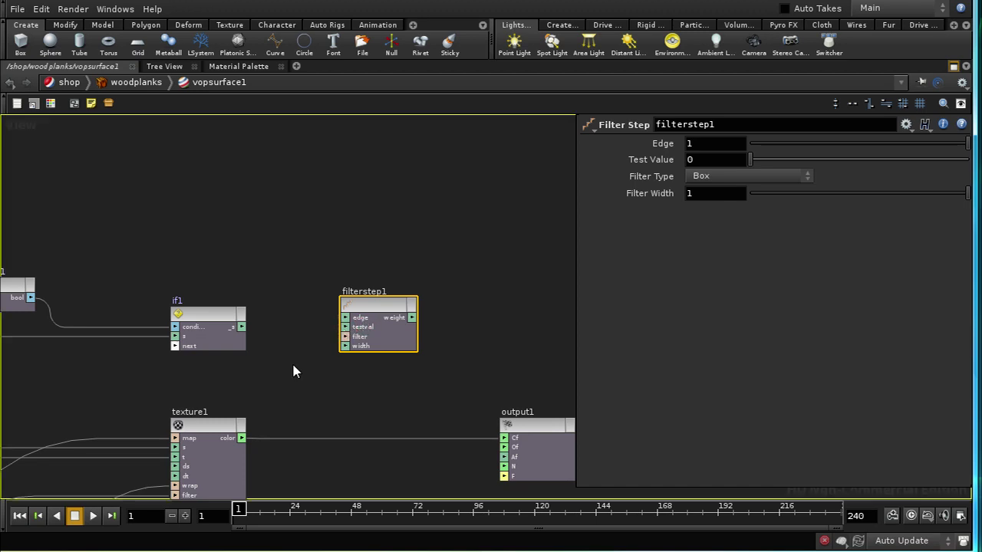
pyautogui.moveTo(292, 362); pyautogui.dragTo(261, 341, button='middle')
pyautogui.moveTo(334, 278); pyautogui.dragTo(403, 270)
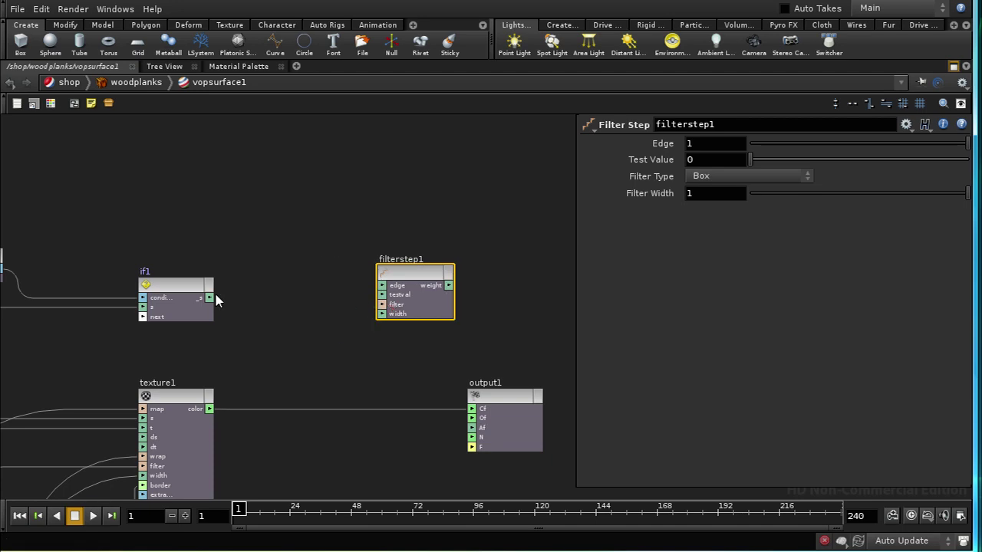
# Step: Feed if1's output into filterstep1's testval and gapwidth into its edge input
pyautogui.moveTo(211, 298)
pyautogui.mouseDown()
pyautogui.moveTo(400, 299)
pyautogui.moveTo(382, 295)
pyautogui.mouseUp()
pyautogui.moveTo(227, 243); pyautogui.dragTo(388, 367, button='middle')
pyautogui.moveTo(19, 302); pyautogui.dragTo(362, 299)
pyautogui.moveTo(386, 432); pyautogui.dragTo(290, 351, button='middle')
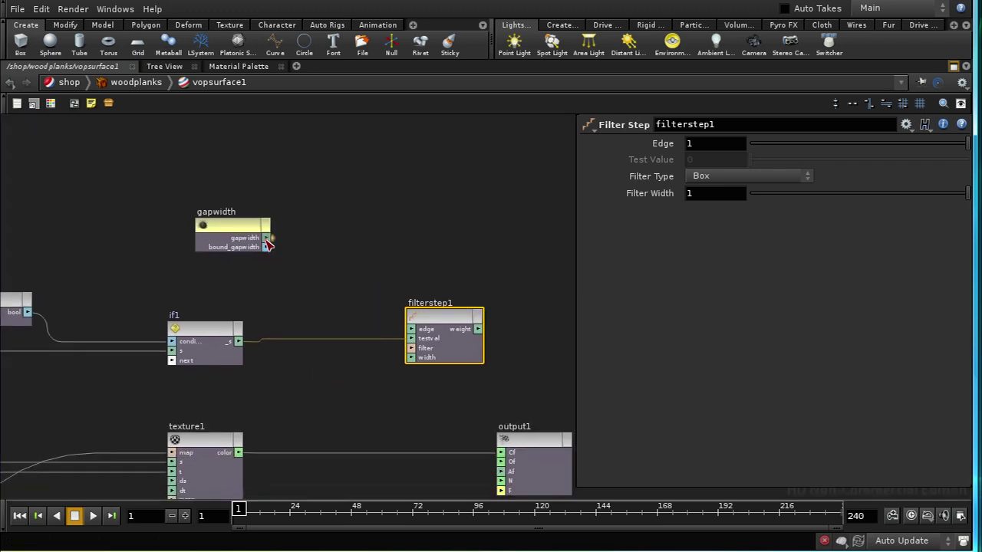
pyautogui.moveTo(267, 239); pyautogui.dragTo(412, 329)
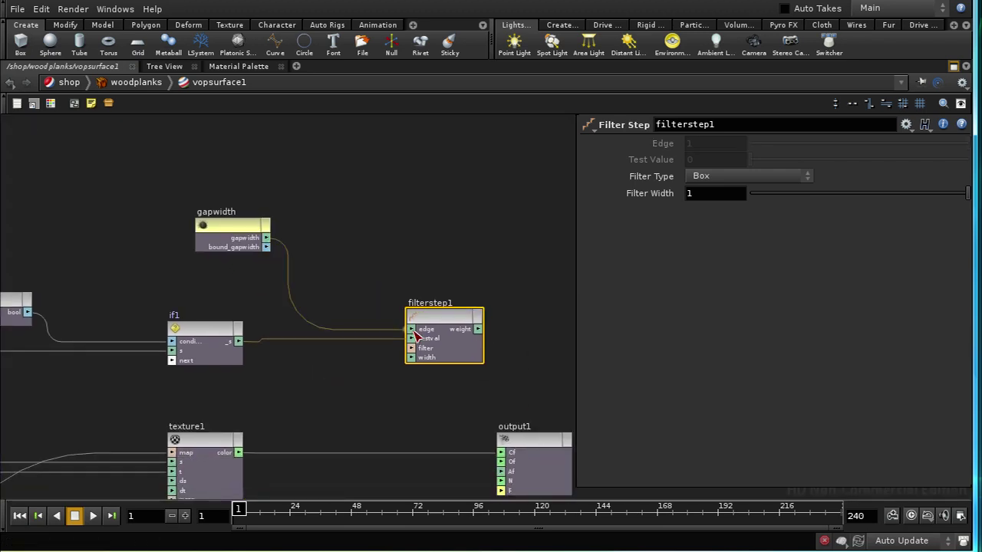
pyautogui.moveTo(381, 368); pyautogui.dragTo(336, 341, button='middle')
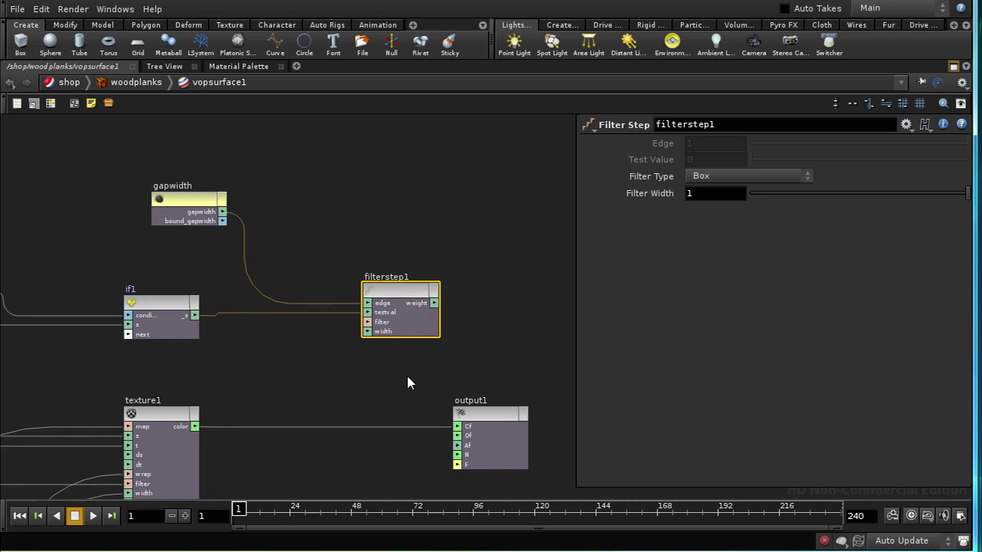
pyautogui.moveTo(407, 383); pyautogui.dragTo(298, 342, button='middle')
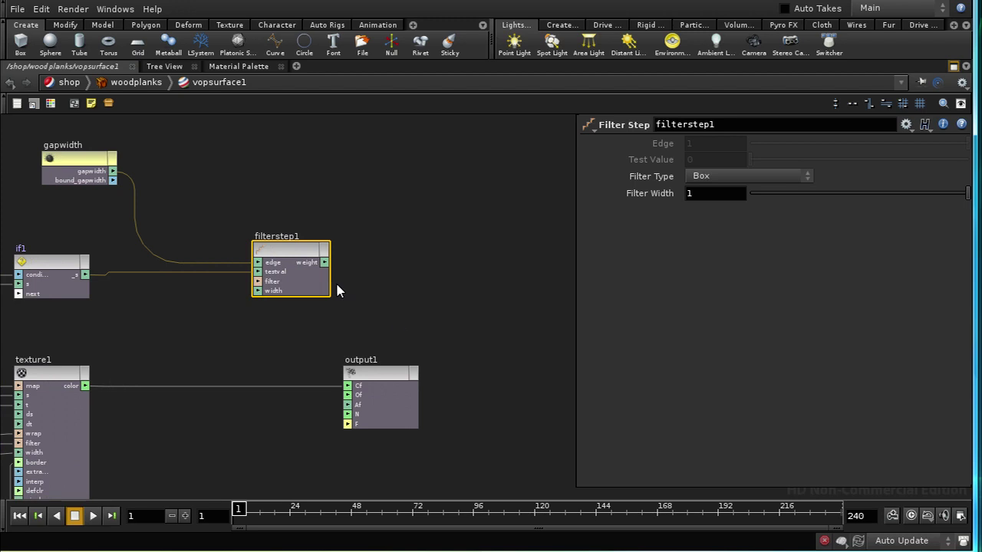
pyautogui.moveTo(222, 378); pyautogui.dragTo(306, 339, button='middle')
pyautogui.moveTo(252, 323); pyautogui.dragTo(257, 331, button='middle')
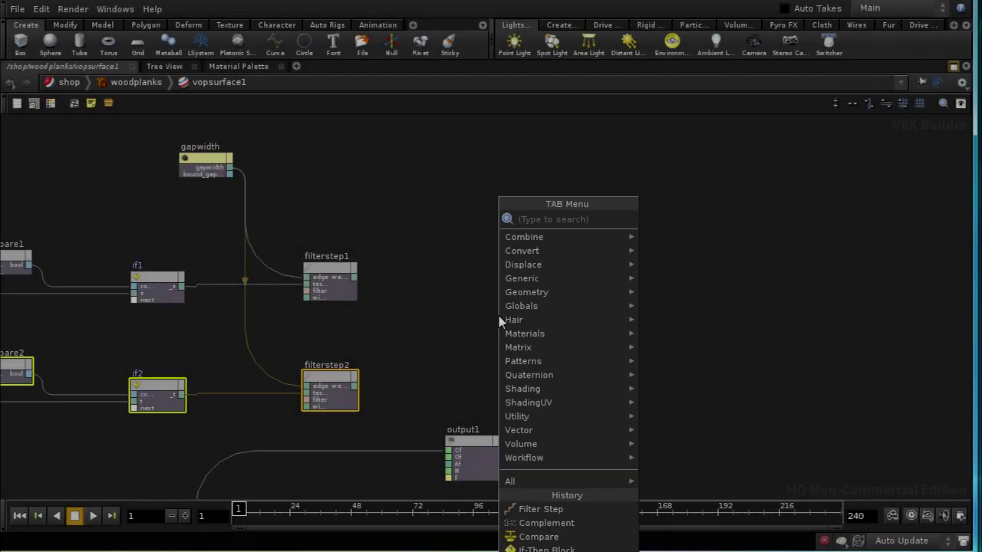
# Step: Create mix1 and a min1 node fed by filterstep1 and filterstep2
pyautogui.write('mi')
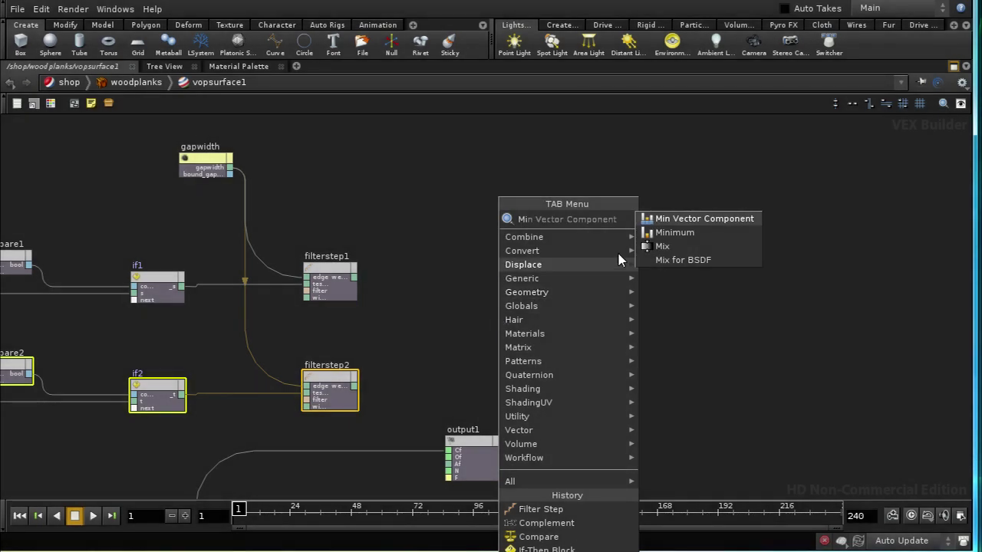
pyautogui.click(649, 247)
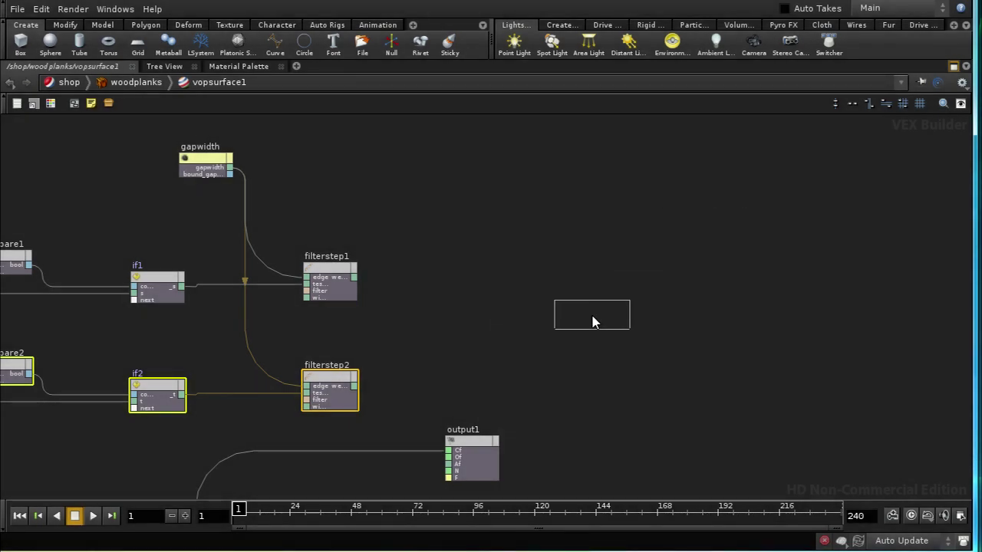
pyautogui.click(592, 321)
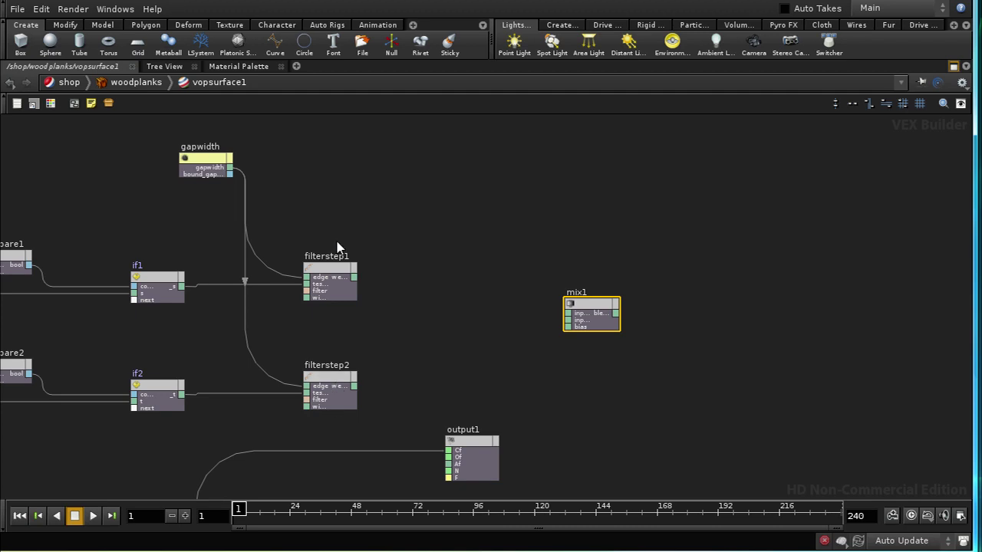
pyautogui.press('Tab')
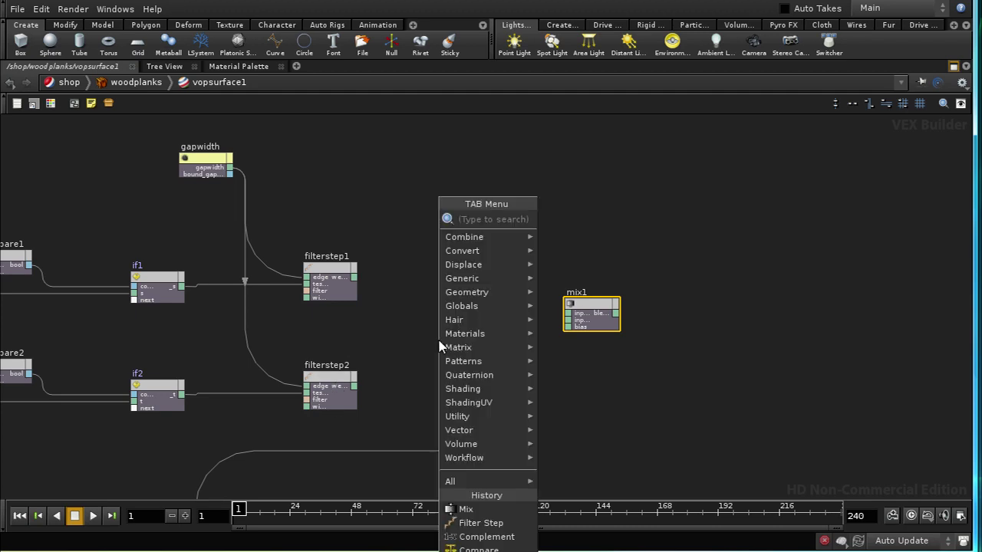
pyautogui.write('Min Vector')
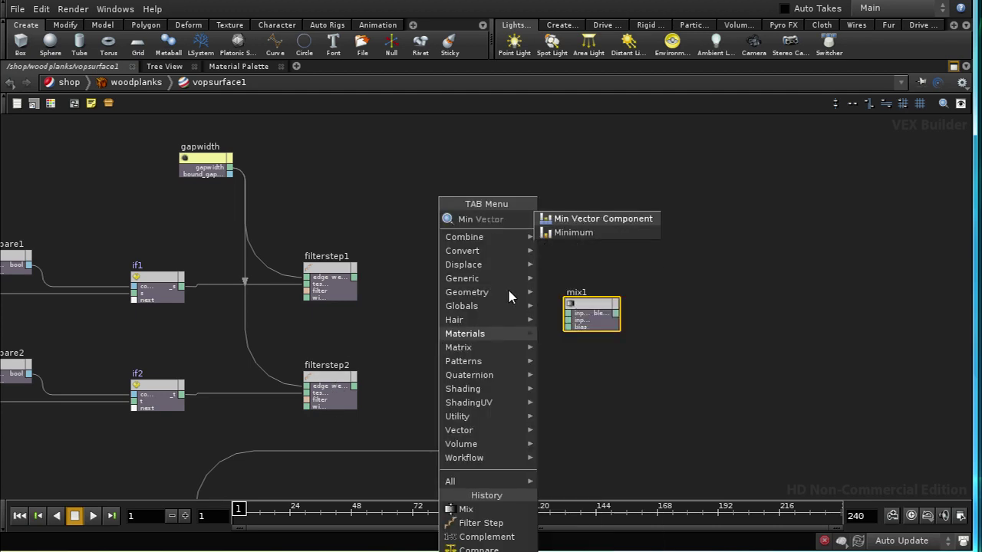
pyautogui.click(564, 233)
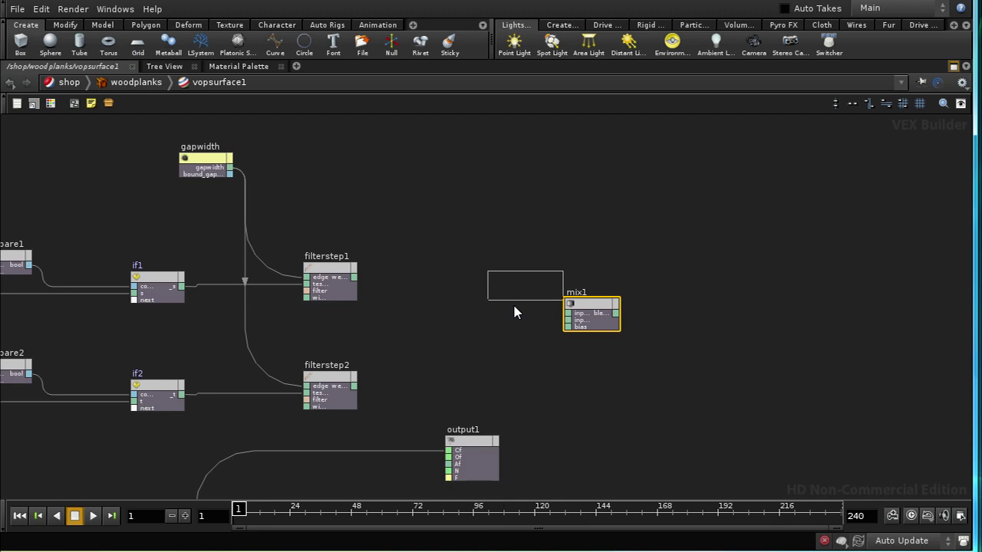
pyautogui.click(474, 346)
pyautogui.moveTo(354, 277); pyautogui.dragTo(454, 327)
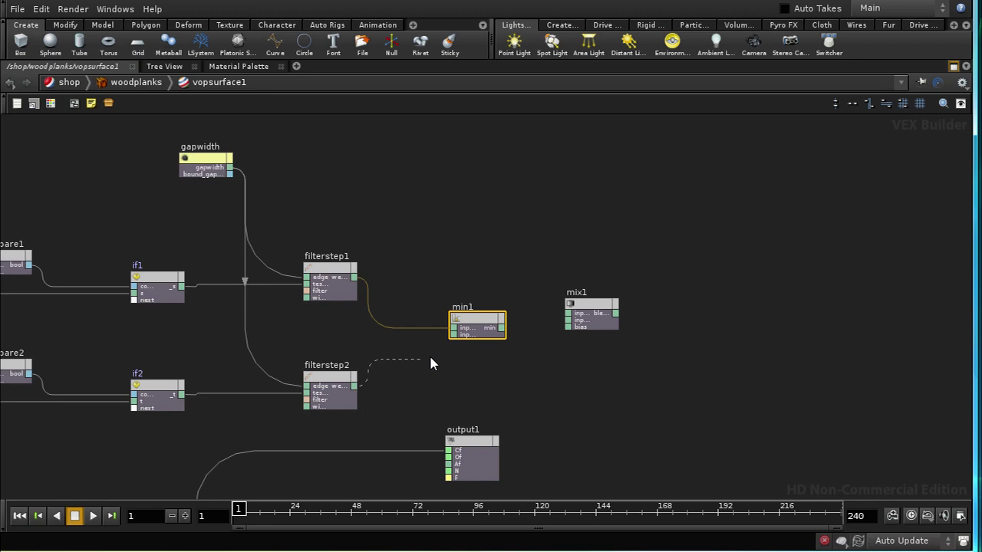
pyautogui.click(455, 336)
pyautogui.moveTo(548, 373); pyautogui.dragTo(417, 386, button='middle')
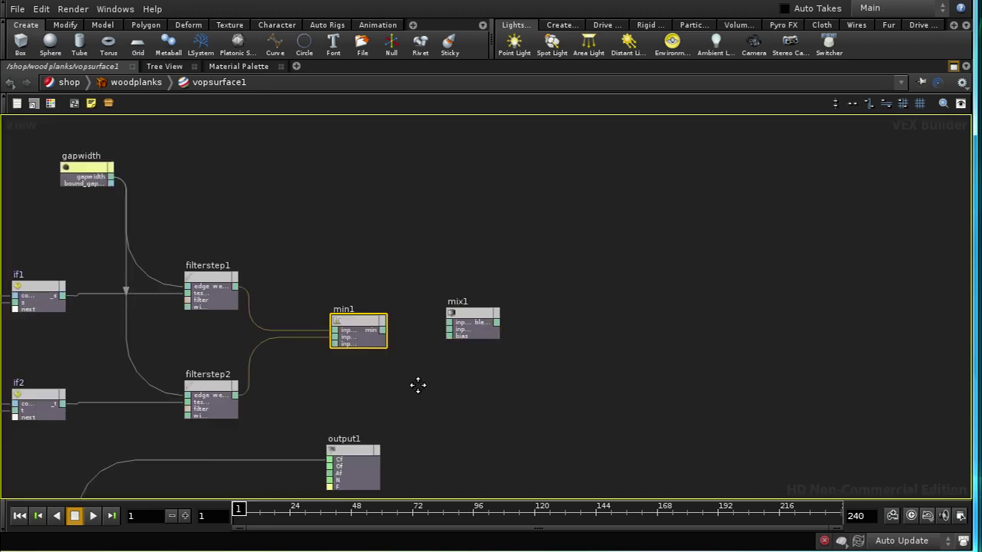
# Step: Wire min1 into mix1's bias and create a constant node on mix1's input
pyautogui.moveTo(465, 312); pyautogui.dragTo(546, 313)
pyautogui.moveTo(473, 385); pyautogui.dragTo(401, 389, button='middle')
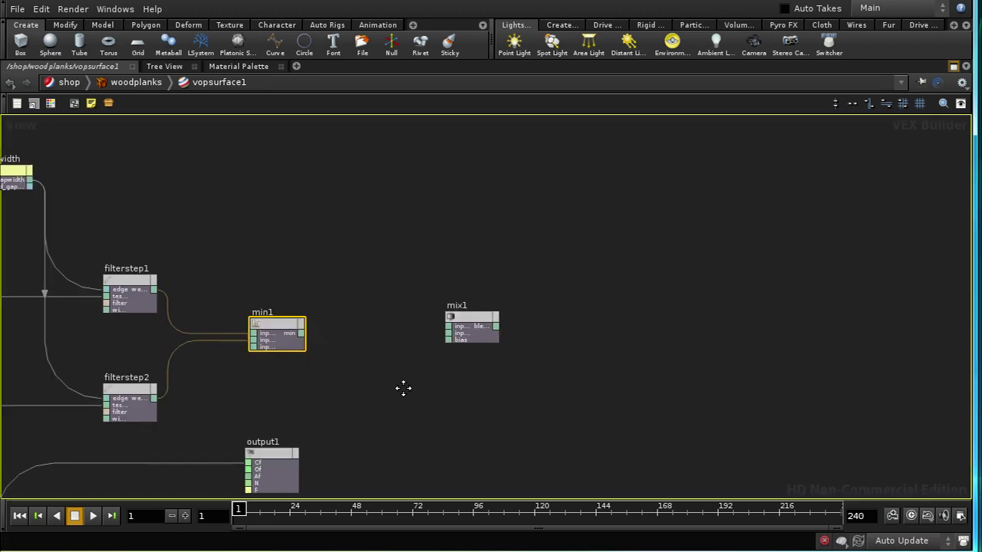
pyautogui.click(301, 337)
pyautogui.click(445, 340)
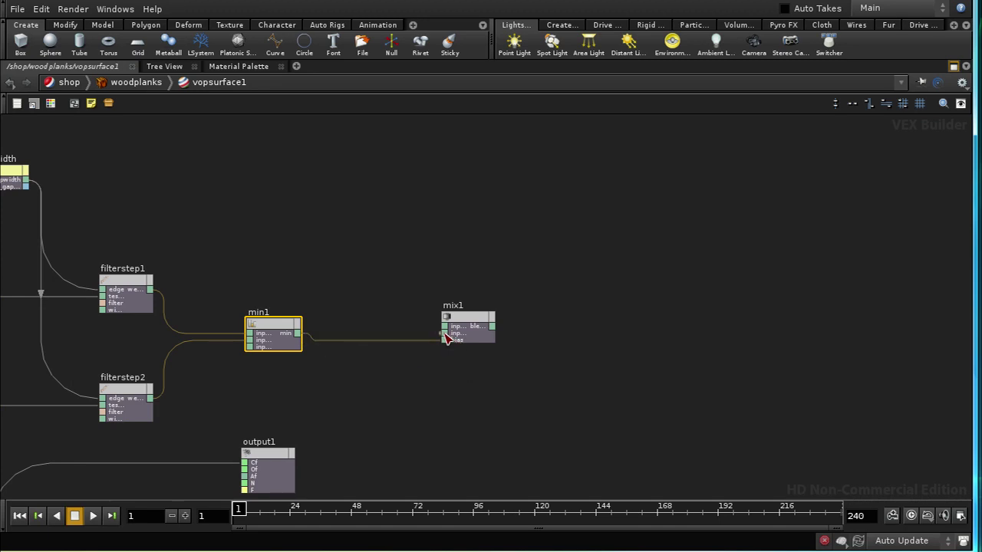
pyautogui.rightClick(445, 338)
pyautogui.click(453, 356)
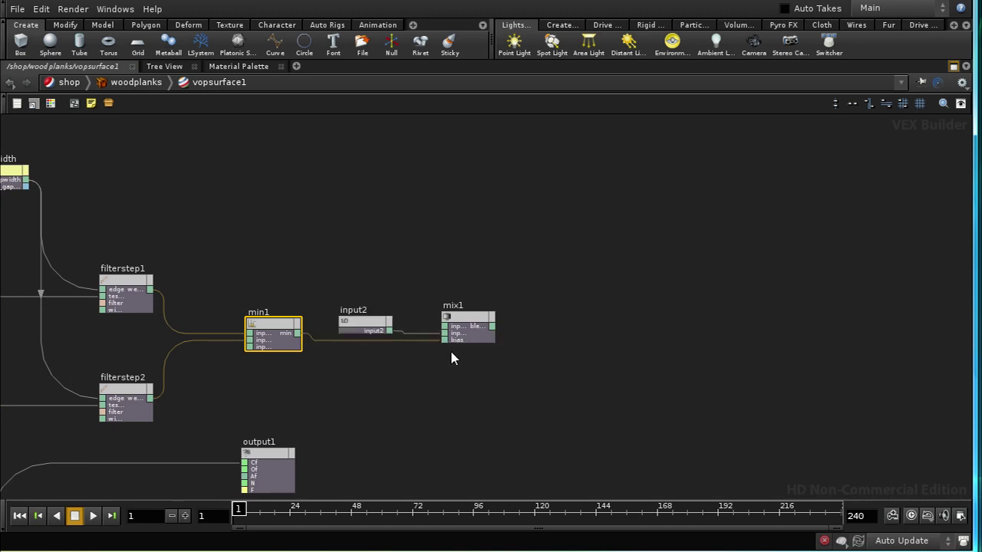
pyautogui.moveTo(362, 333); pyautogui.dragTo(356, 293)
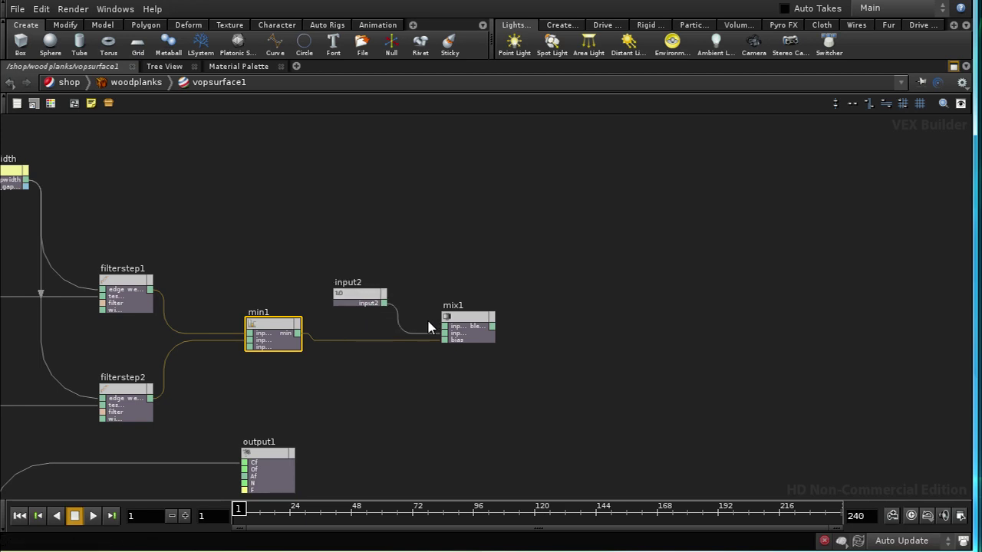
# Step: Create a parameter node on mix1's other input, renamed gapcolor with Name $OS
pyautogui.rightClick(451, 332)
pyautogui.click(460, 337)
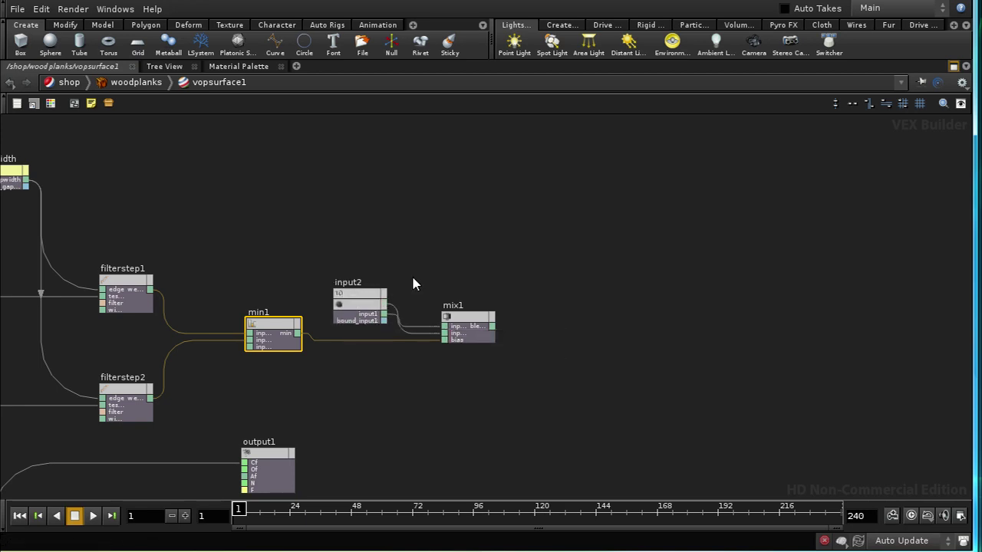
pyautogui.moveTo(359, 304); pyautogui.dragTo(356, 248)
pyautogui.moveTo(308, 207); pyautogui.dragTo(385, 278)
pyautogui.press('p')
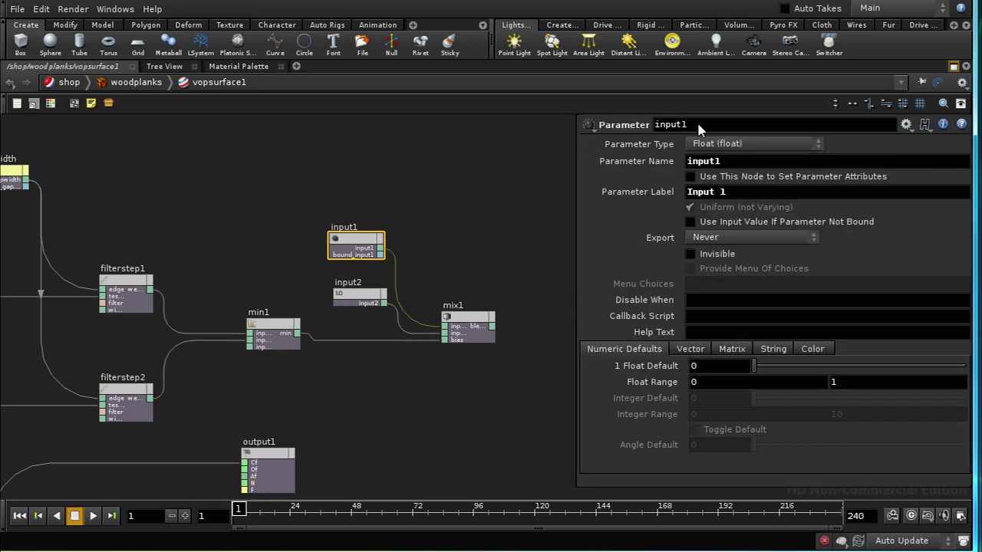
pyautogui.doubleClick(683, 125)
pyautogui.write('gapcolor')
pyautogui.press('Tab')
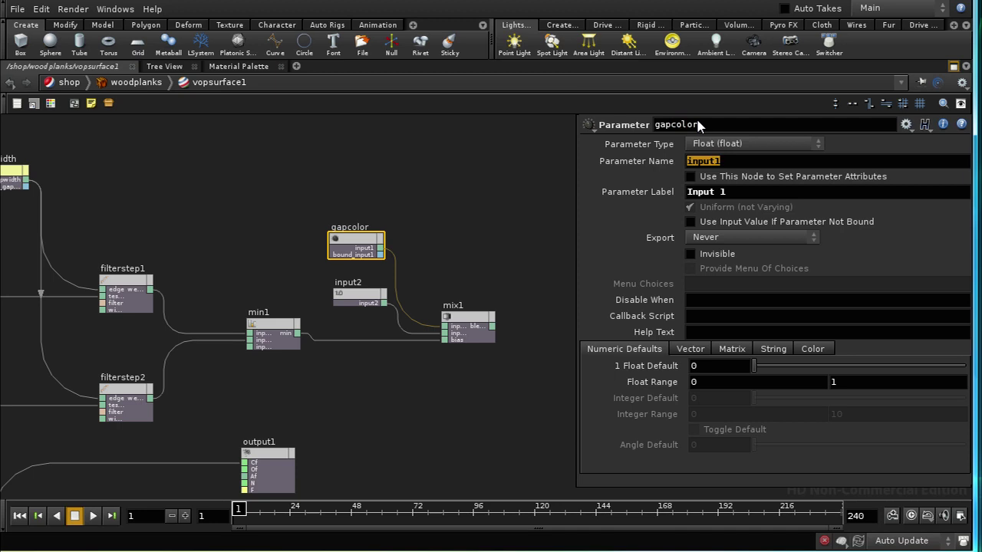
pyautogui.write('$OS')
# Step: Make gapcolor a Color type labelled Gap Color with a 0.355 grey default
pyautogui.click(715, 144)
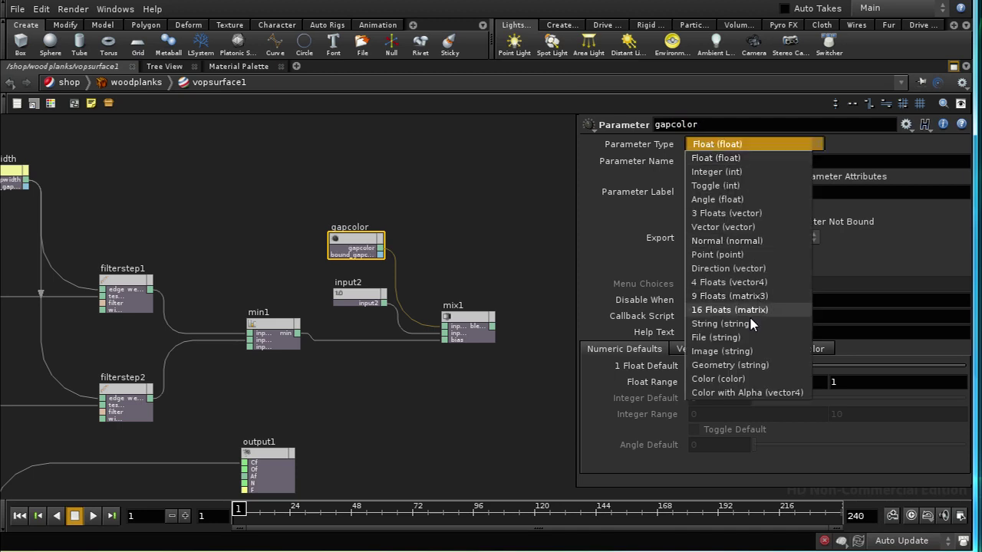
pyautogui.click(741, 379)
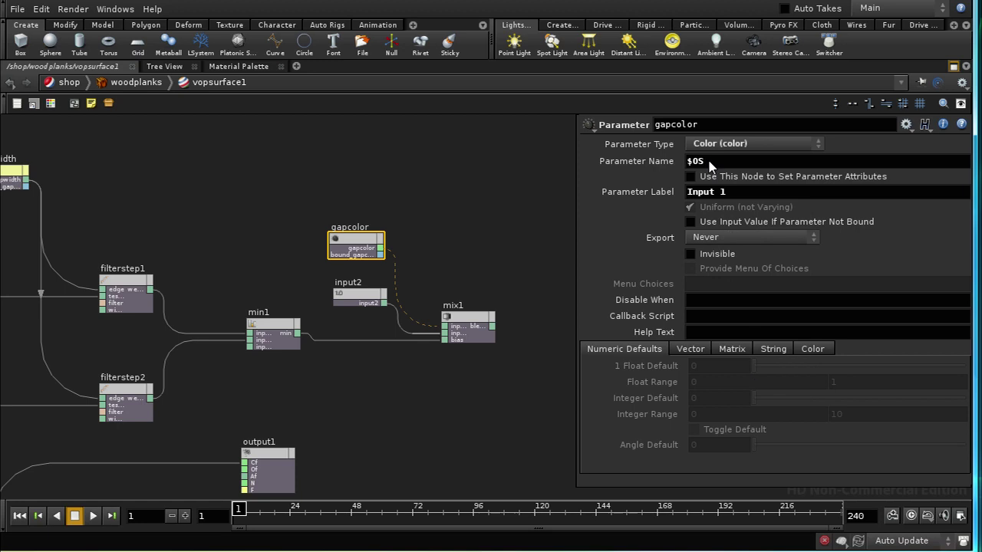
pyautogui.click(740, 191)
pyautogui.write('Gap Color')
pyautogui.click(813, 350)
pyautogui.click(708, 371)
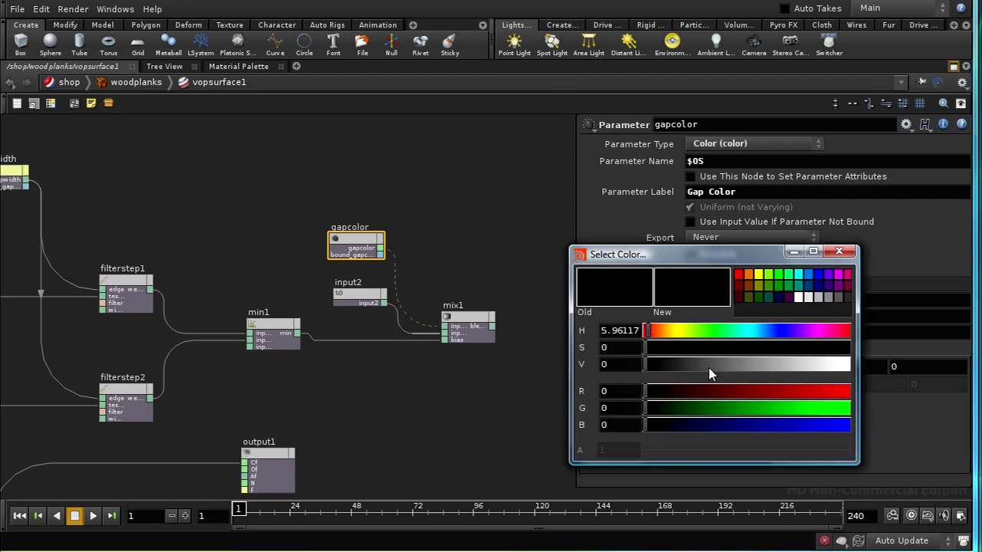
pyautogui.click(754, 365)
pyautogui.moveTo(762, 371); pyautogui.dragTo(719, 363)
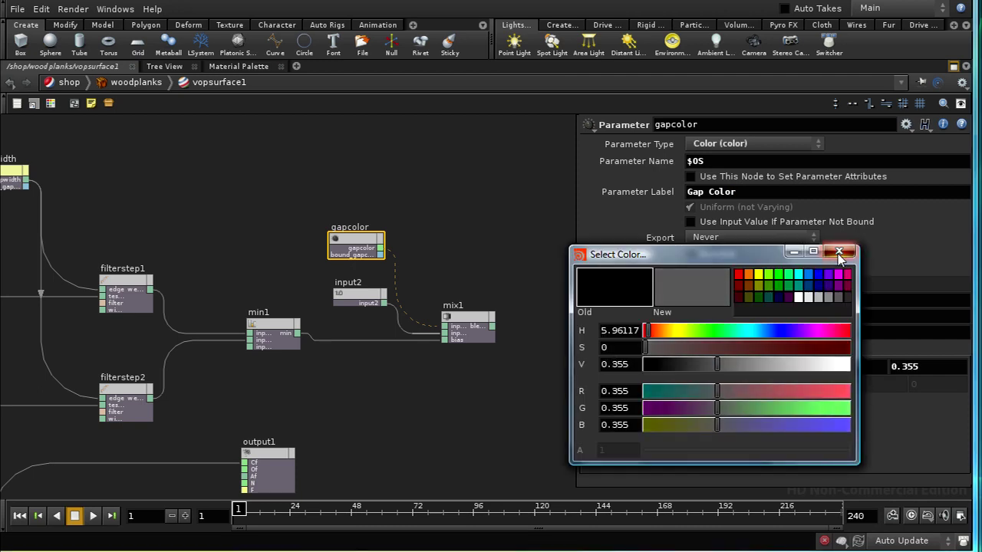
pyautogui.click(840, 254)
pyautogui.click(365, 294)
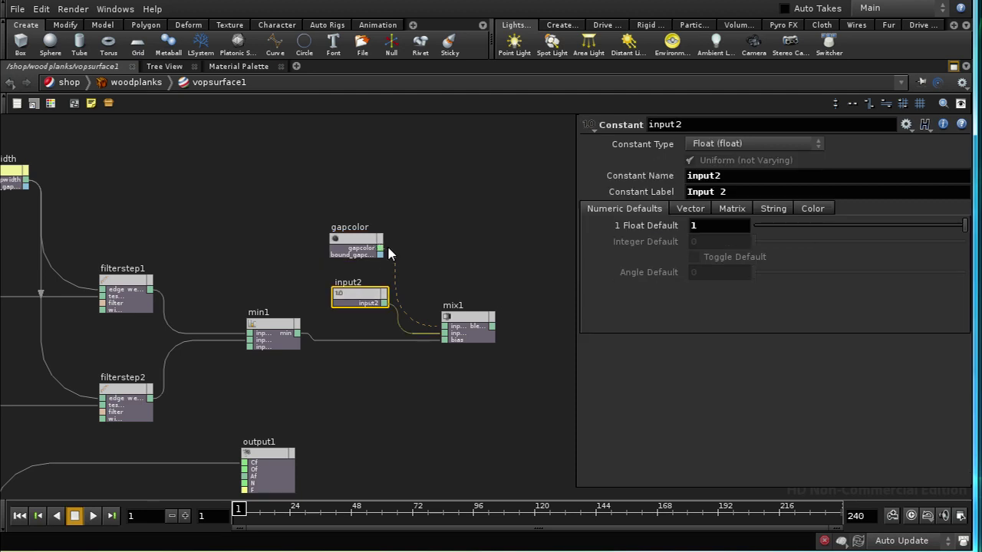
# Step: Name the constant node 'white' and give it the label 'White'
pyautogui.click(704, 122)
pyautogui.write('white')
pyautogui.press('Tab')
pyautogui.write('$OS')
pyautogui.press('Tab')
pyautogui.write('Wh')
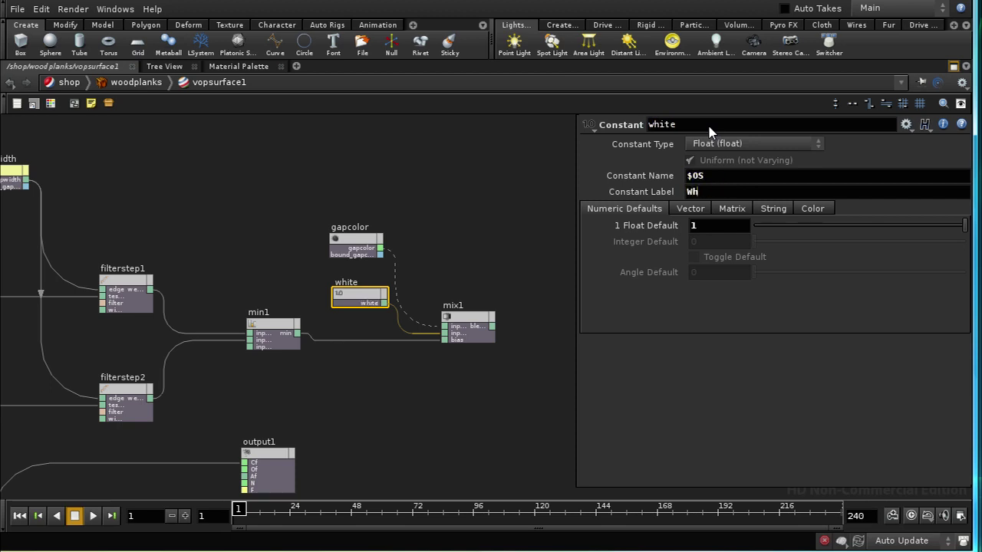
pyautogui.write('ite')
# Step: Make the white constant a colour type with its default colour set to white
pyautogui.click(791, 146)
pyautogui.click(775, 378)
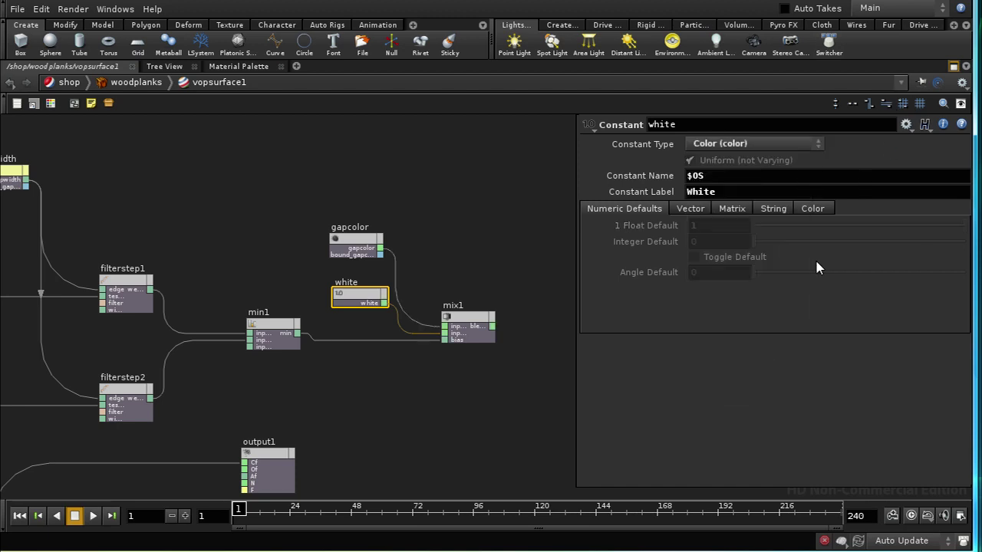
pyautogui.click(813, 208)
pyautogui.rightClick(700, 226)
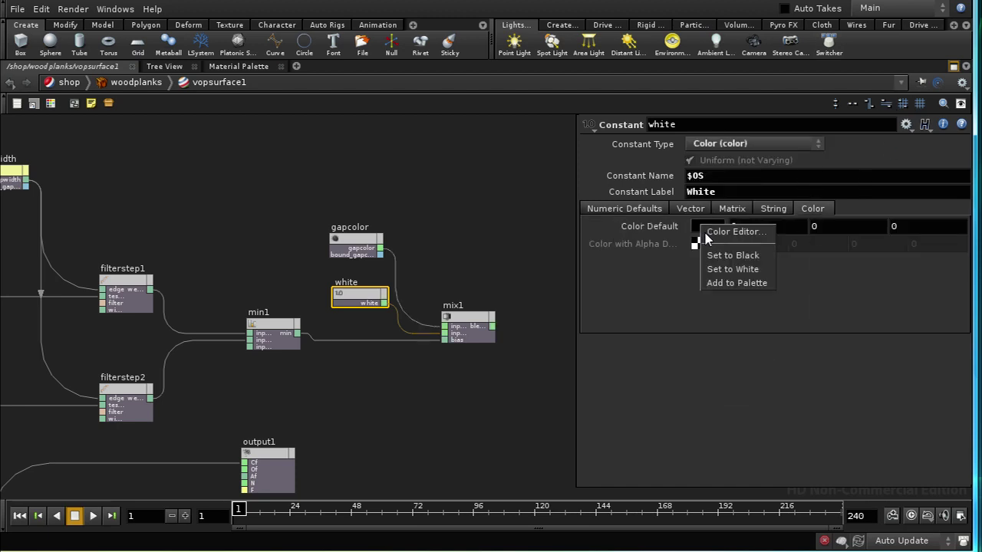
pyautogui.click(732, 269)
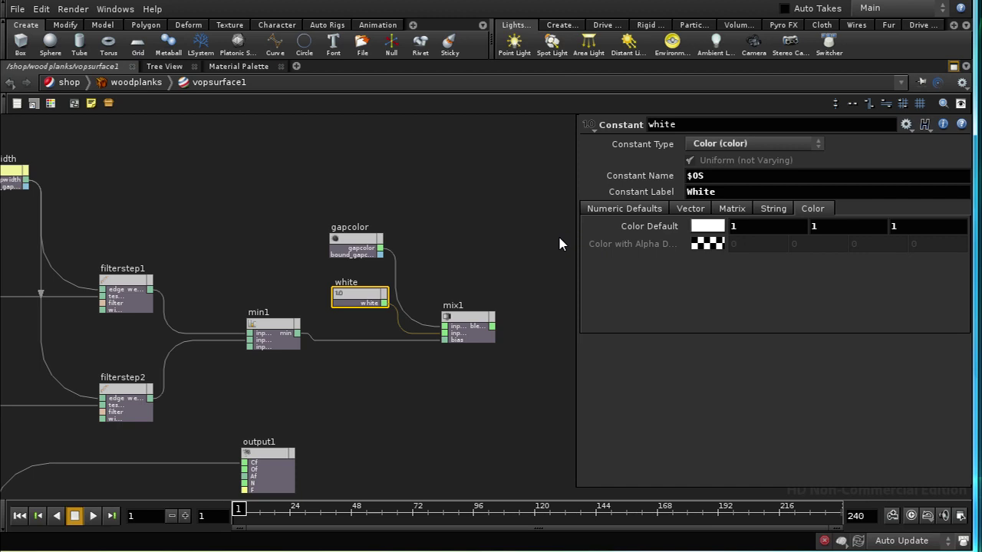
pyautogui.press('p')
# Step: Colour the gapcolor node yellow
pyautogui.moveTo(563, 361); pyautogui.dragTo(706, 381, button='middle')
pyautogui.moveTo(402, 221); pyautogui.dragTo(504, 277)
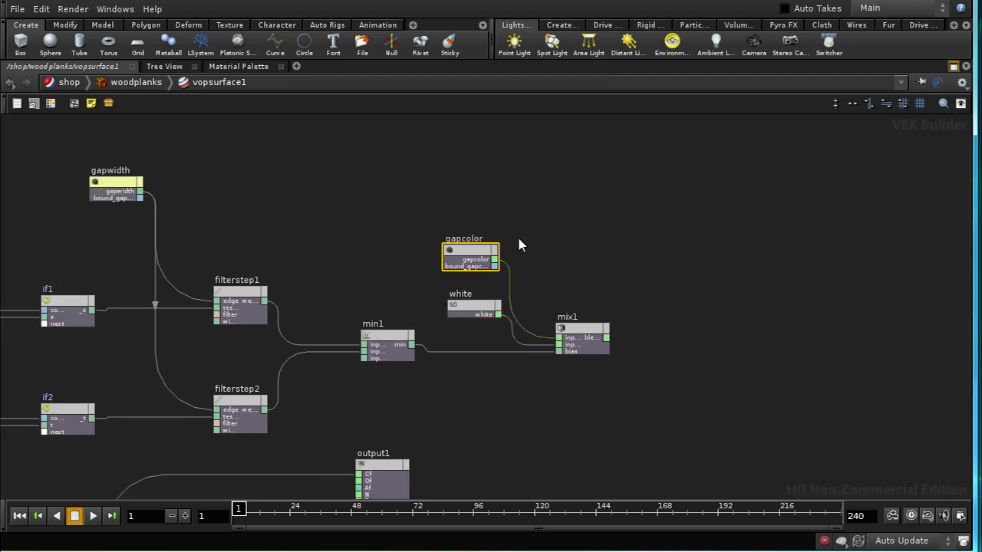
pyautogui.press('c')
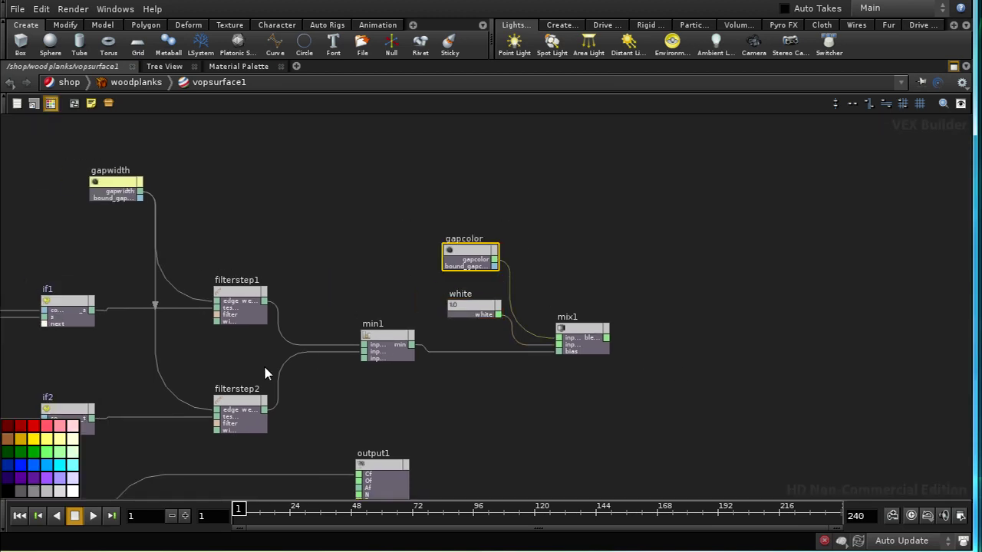
pyautogui.click(46, 440)
# Step: Move output1 right of mix1 and wire mix1's result into output1's Cf
pyautogui.moveTo(630, 423); pyautogui.dragTo(550, 370, button='middle')
pyautogui.moveTo(307, 410); pyautogui.dragTo(677, 342)
pyautogui.moveTo(529, 273); pyautogui.dragTo(643, 270)
pyautogui.press('h')
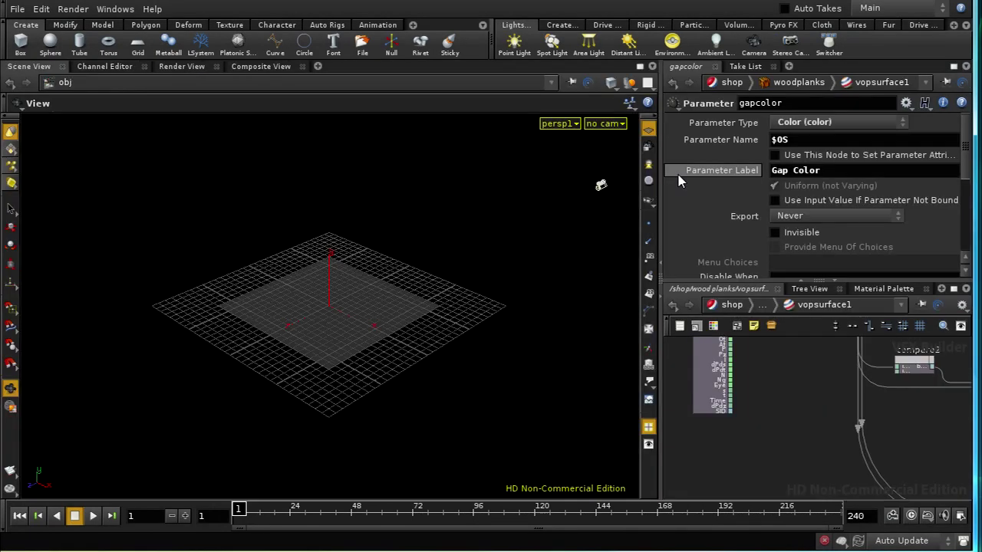
pyautogui.click(73, 8)
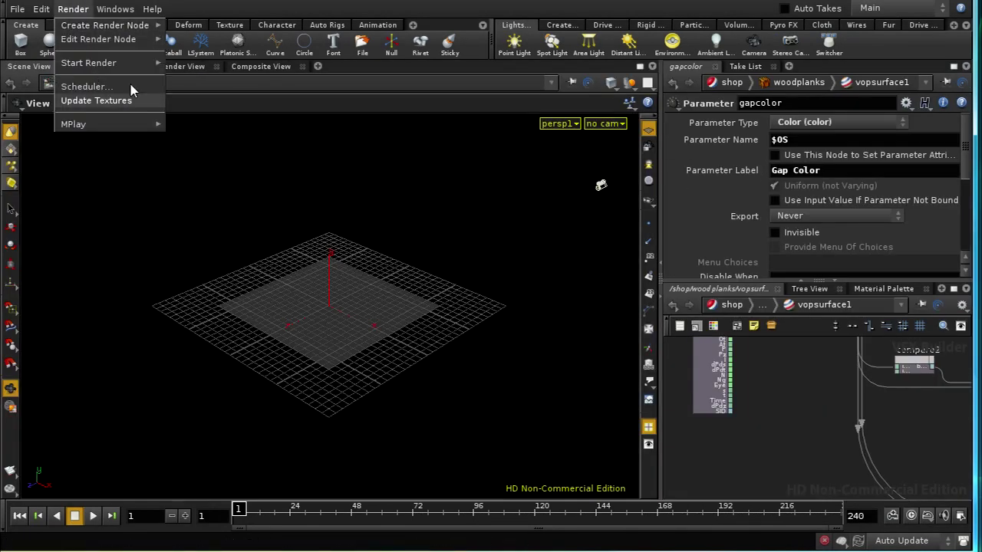
pyautogui.click(176, 68)
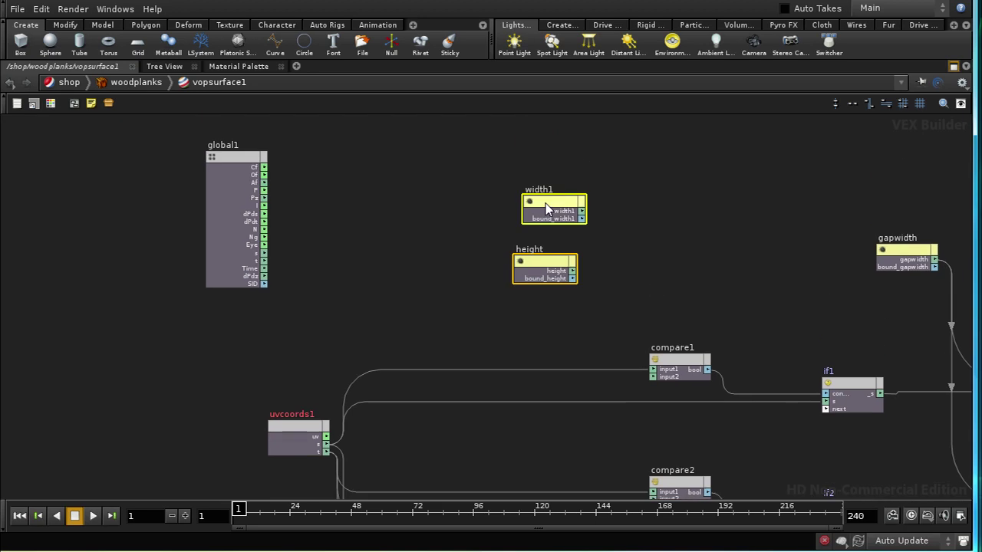
# Step: Shift the width1 and height parameter nodes left and check width1's parameters
pyautogui.moveTo(544, 204); pyautogui.dragTo(451, 205)
pyautogui.click(456, 261)
pyautogui.click(458, 199)
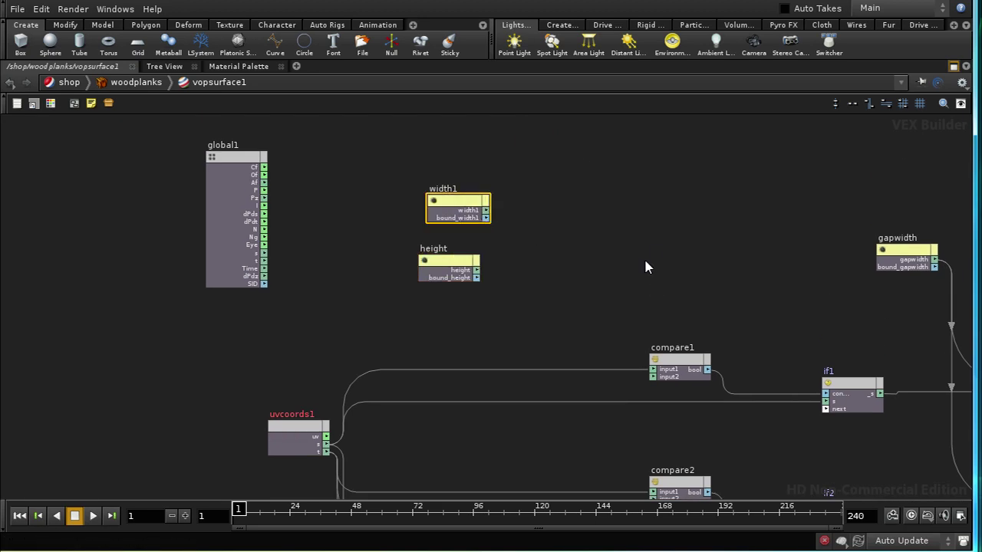
pyautogui.press('p')
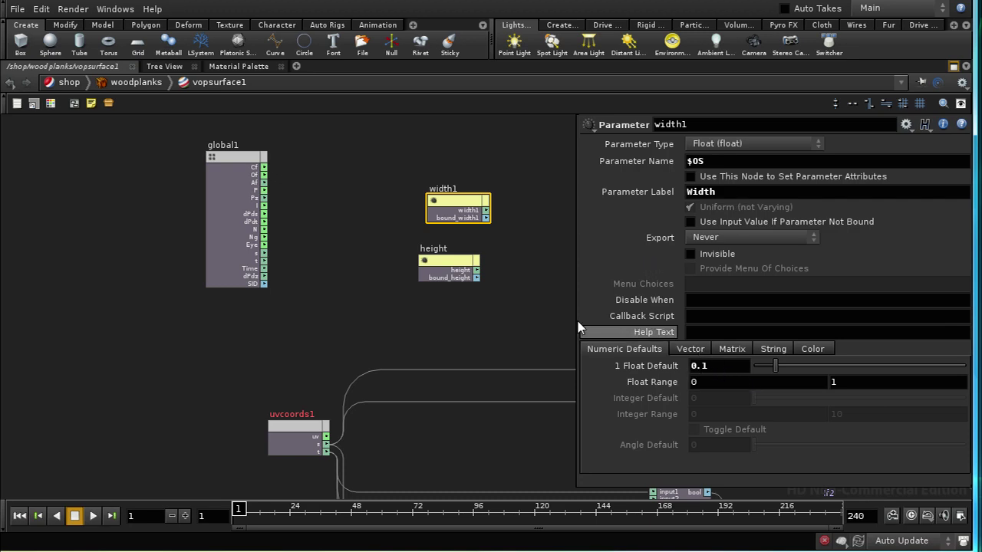
pyautogui.press('p')
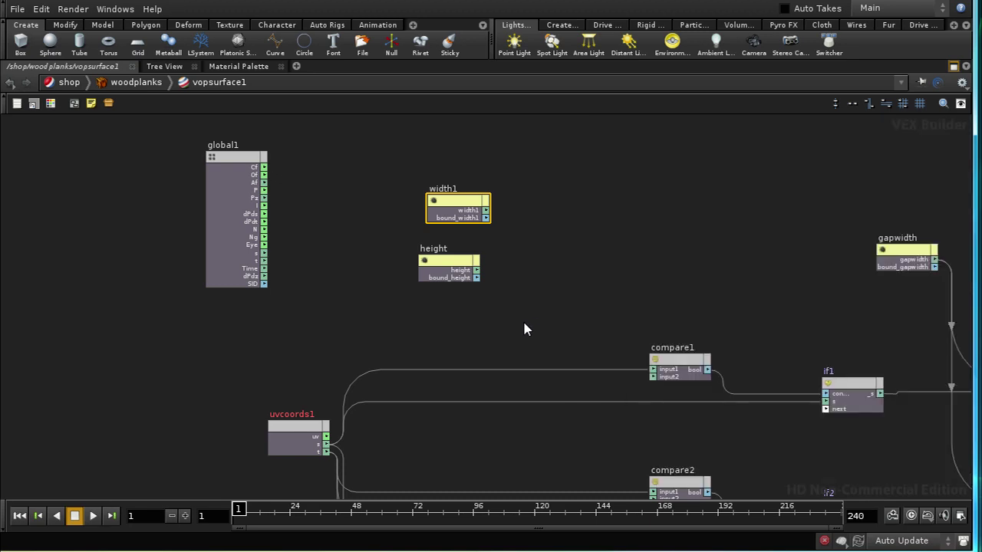
pyautogui.moveTo(526, 331); pyautogui.dragTo(544, 248, button='middle')
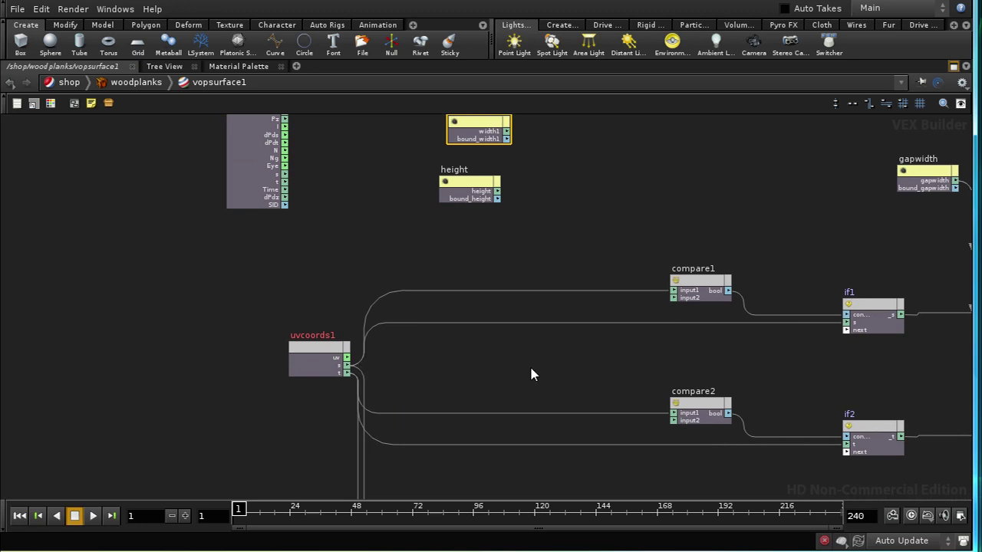
# Step: Add a divide1 node fed by uvcoords1's s, with width1 moved down beside it
pyautogui.press('Tab')
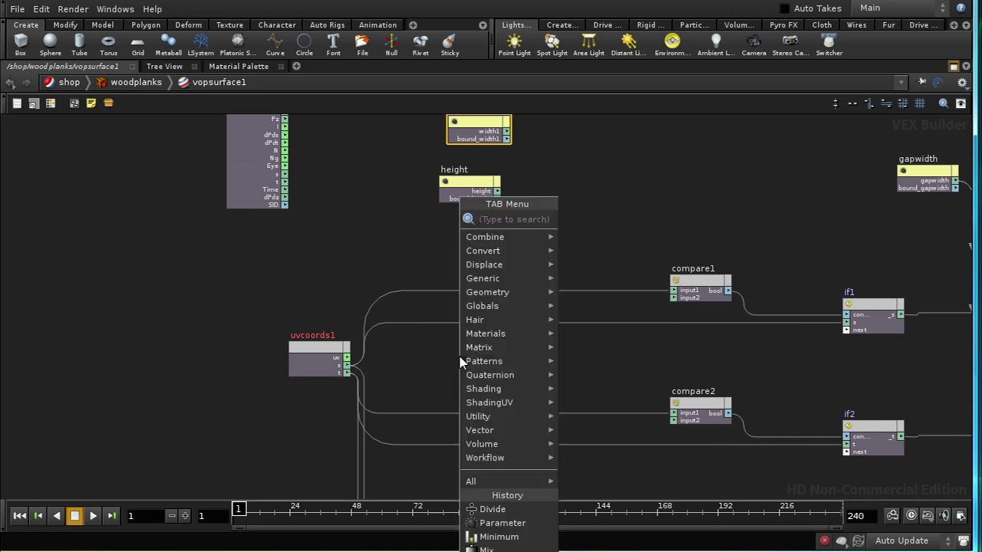
pyautogui.write('di')
pyautogui.click(584, 260)
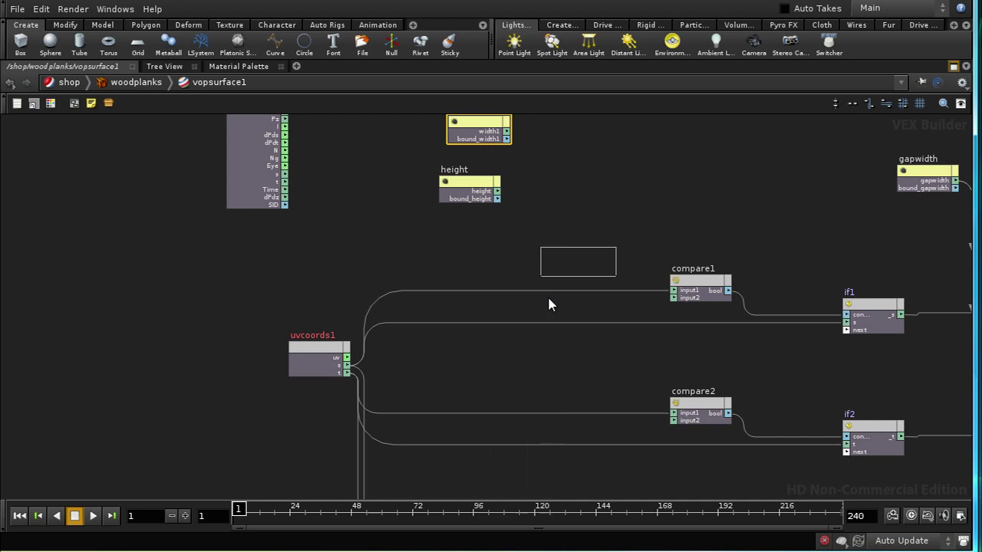
pyautogui.click(453, 372)
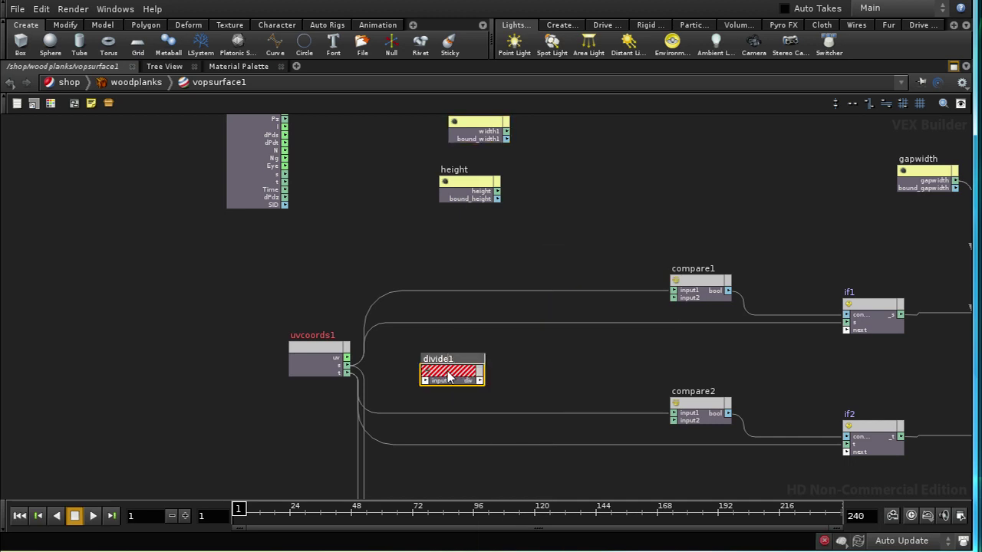
pyautogui.moveTo(453, 371); pyautogui.dragTo(450, 371)
pyautogui.moveTo(347, 372); pyautogui.dragTo(451, 357)
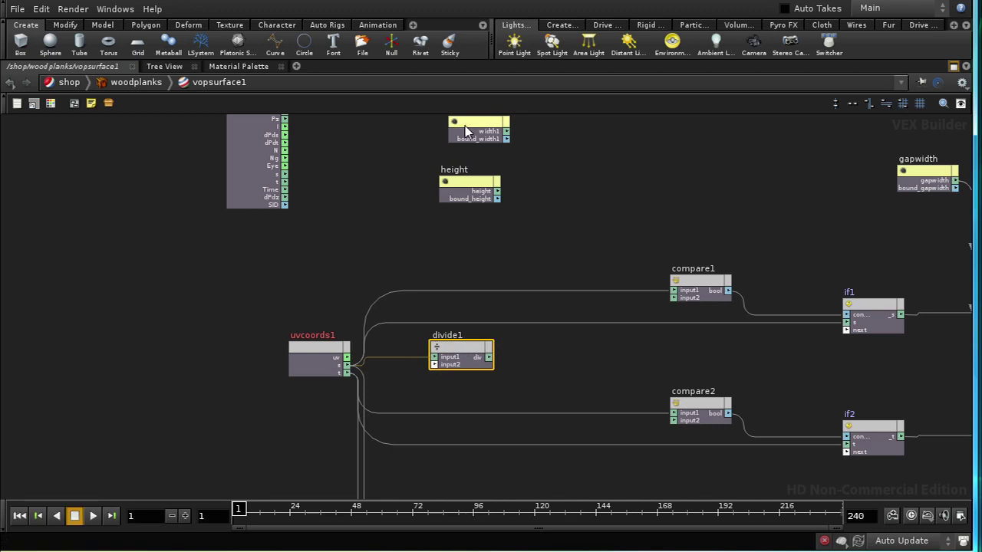
pyautogui.moveTo(466, 128); pyautogui.dragTo(435, 365)
pyautogui.moveTo(504, 391); pyautogui.dragTo(437, 406, button='middle')
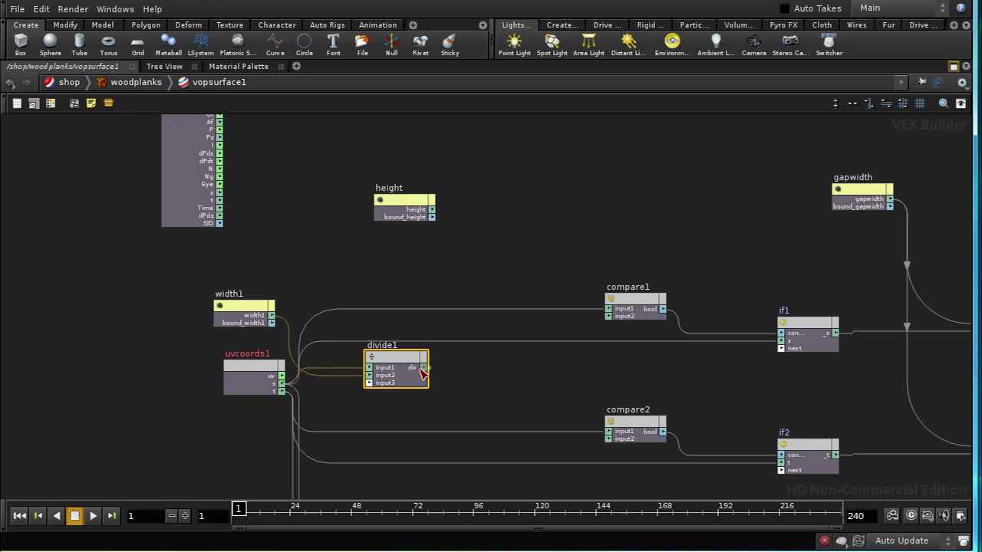
# Step: Add a frac1 Fraction node after divide1
pyautogui.press('Tab')
pyautogui.write('fr')
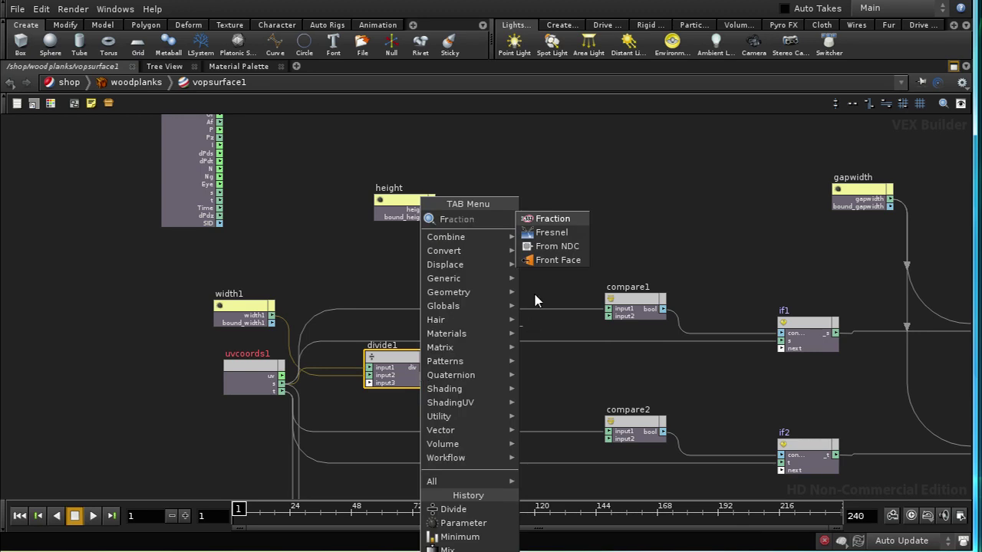
pyautogui.click(548, 221)
pyautogui.click(506, 384)
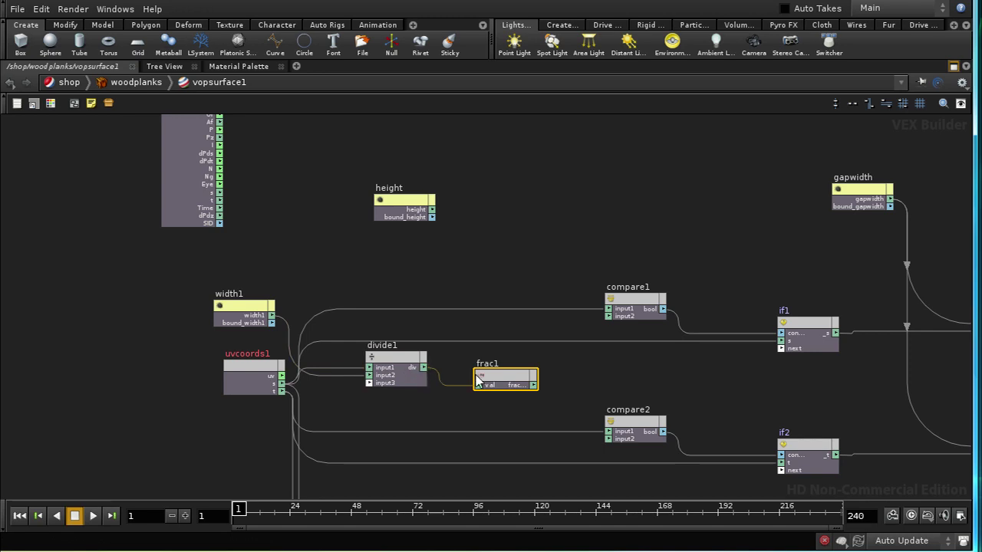
# Step: Wire frac1 into compare1's first input and if1's s input, then move it beside divide1
pyautogui.click(533, 385)
pyautogui.click(608, 308)
pyautogui.click(535, 385)
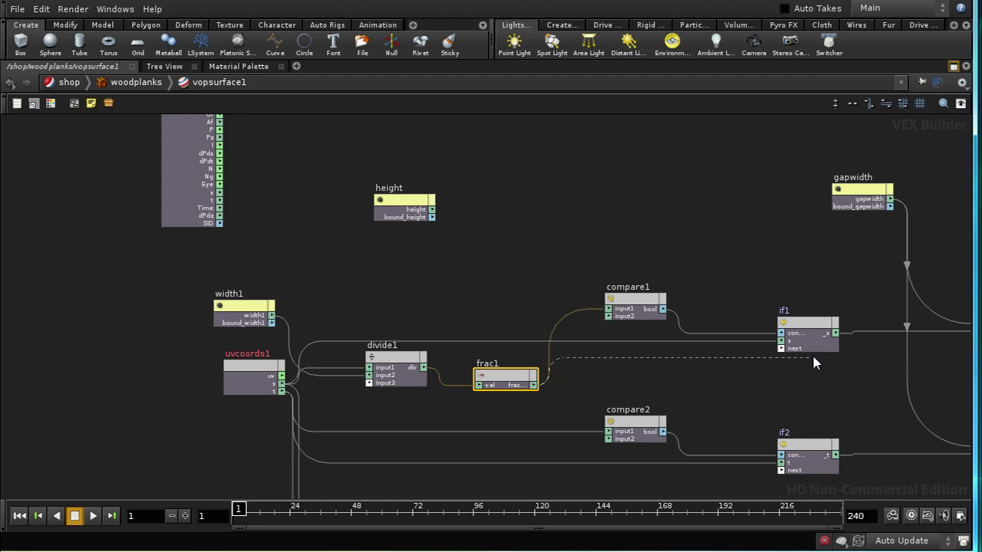
pyautogui.click(789, 340)
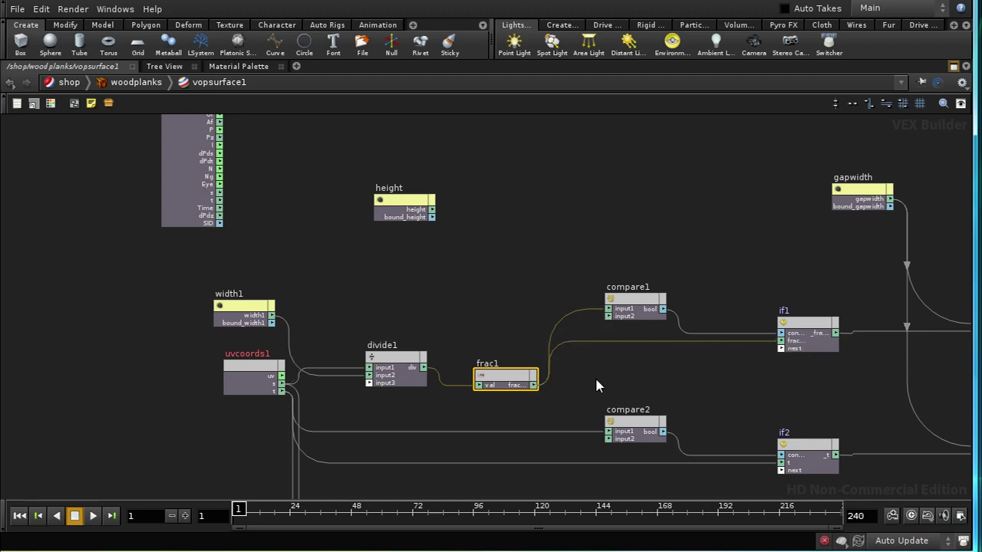
pyautogui.click(510, 374)
pyautogui.moveTo(510, 373); pyautogui.dragTo(503, 321)
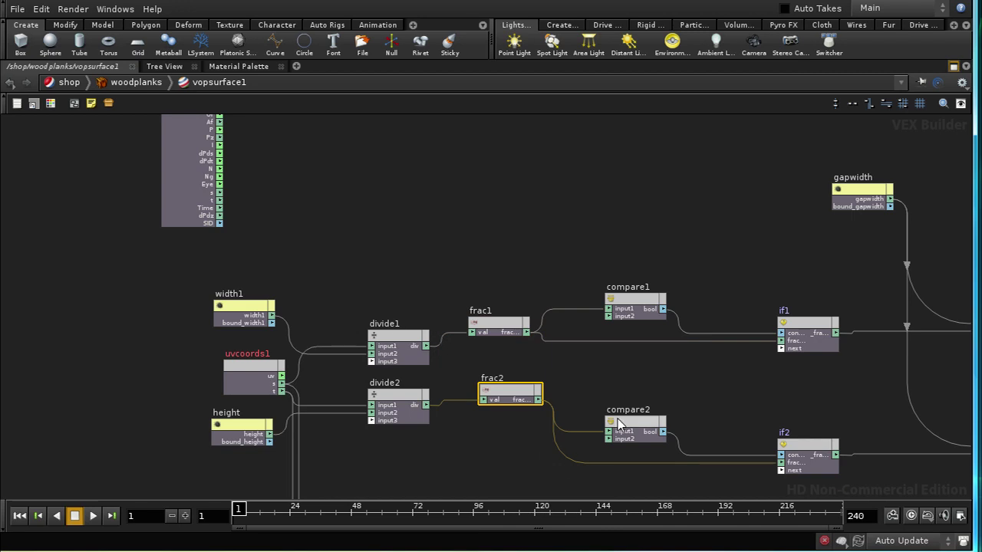
# Step: Restore the full layout and render the grid with mantra1
pyautogui.click(953, 66)
pyautogui.click(73, 10)
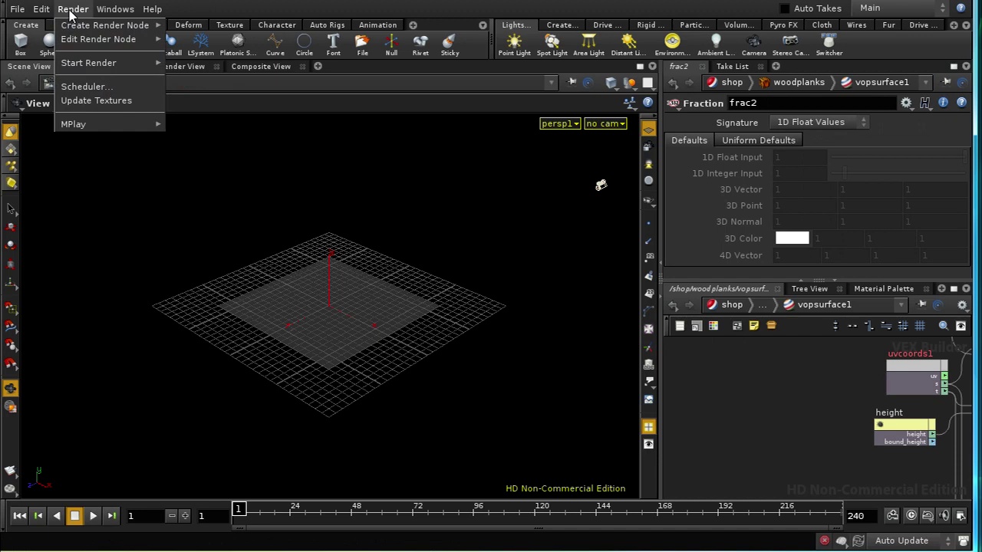
pyautogui.moveTo(127, 65)
pyautogui.click(193, 66)
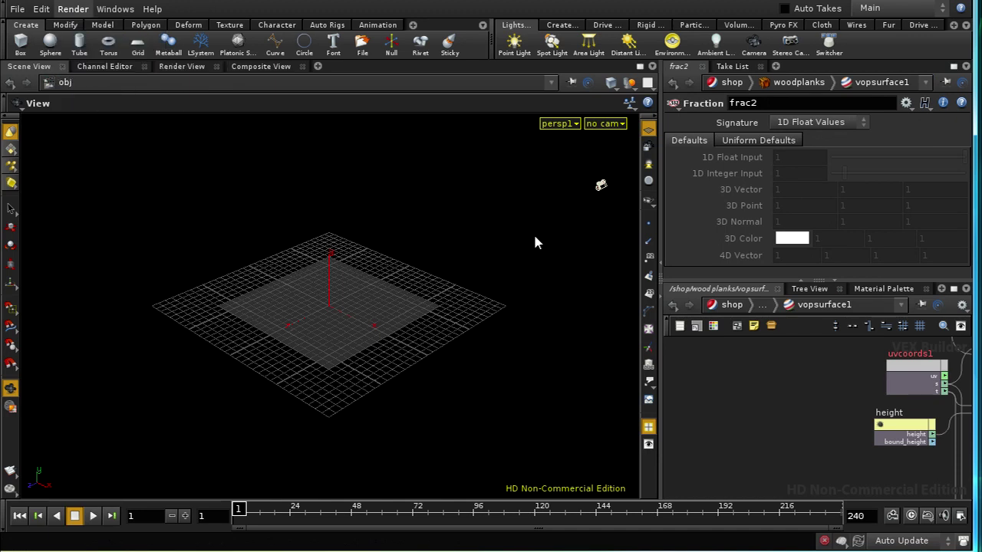